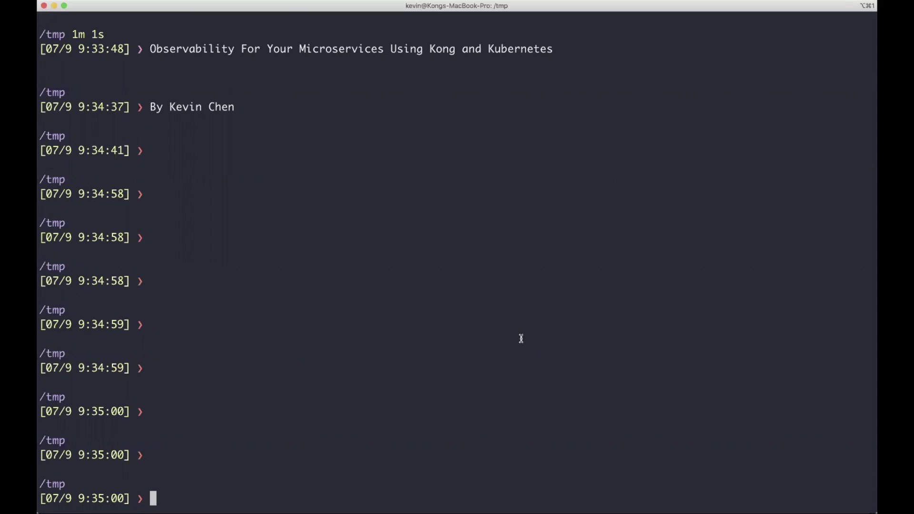
# Clear the screen and run kubectl version, confirming client v1.18.2 and server v1.18.5.
pyautogui.write('clear')
pyautogui.press('Return')
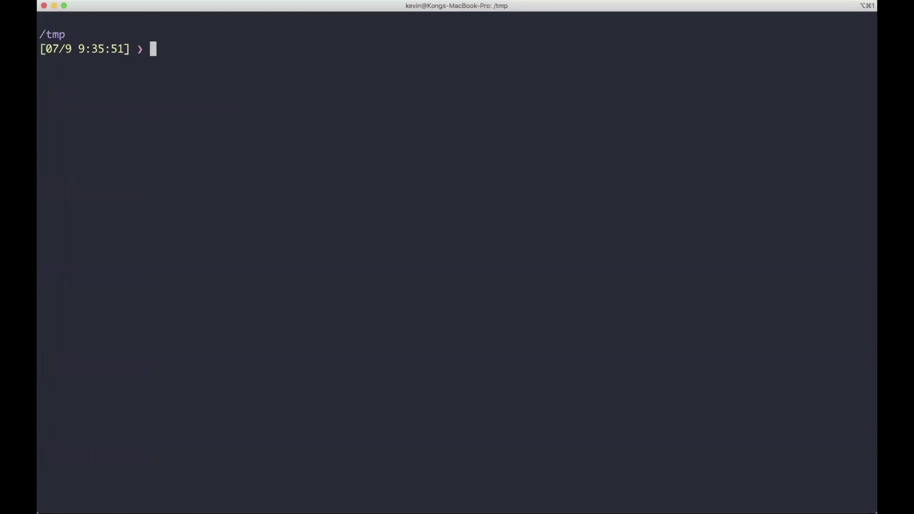
pyautogui.write('kubectl version')
pyautogui.press('Return')
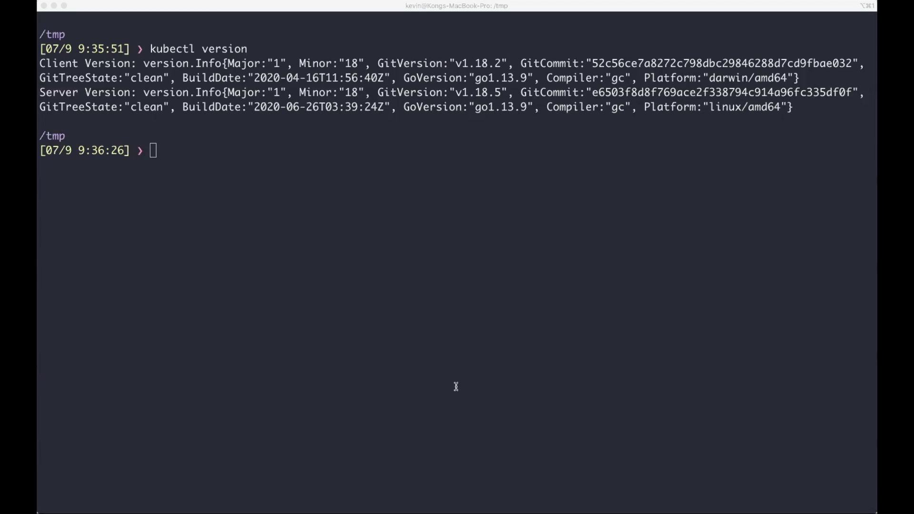
pyautogui.click(308, 379)
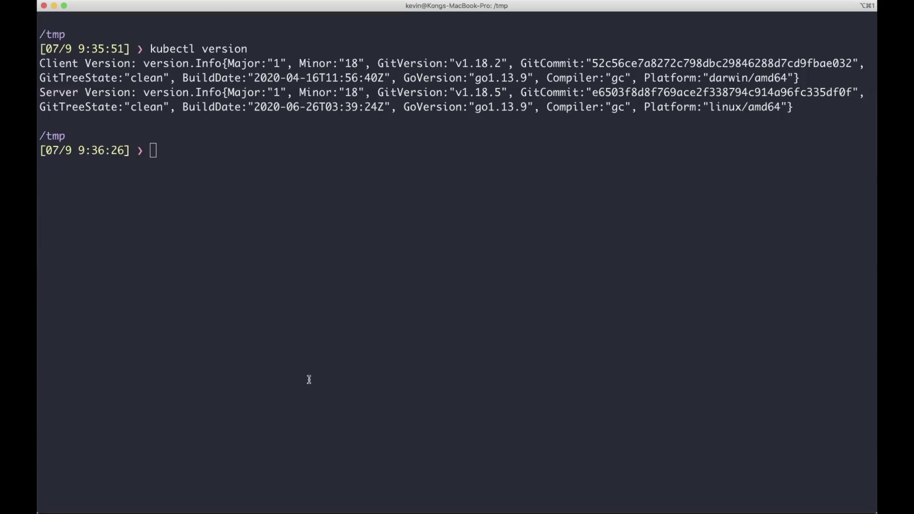
# Install Prometheus with helm into a new monitoring namespace.
pyautogui.write('helm install prometheus stable/prometheus --namespace monitoring --create-namespace --values https://bit.ly/2RgzDtg --version 11.5.0')
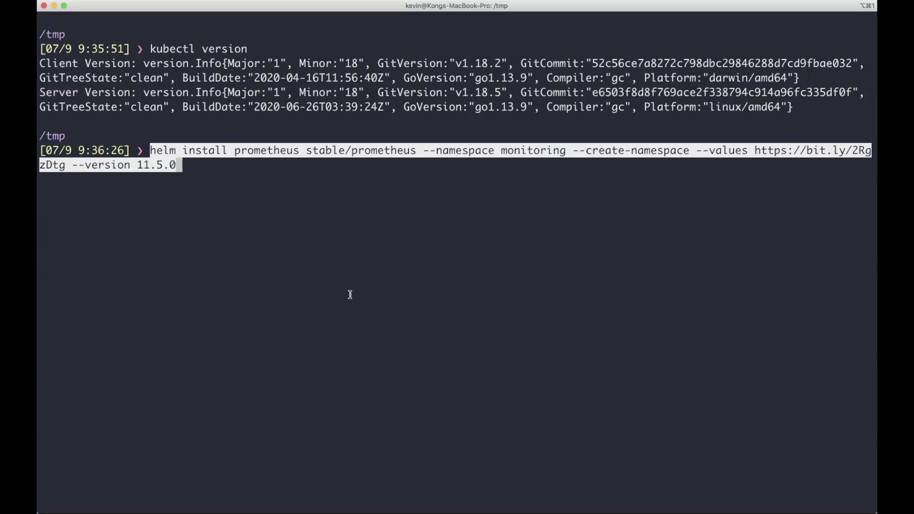
pyautogui.press('Return')
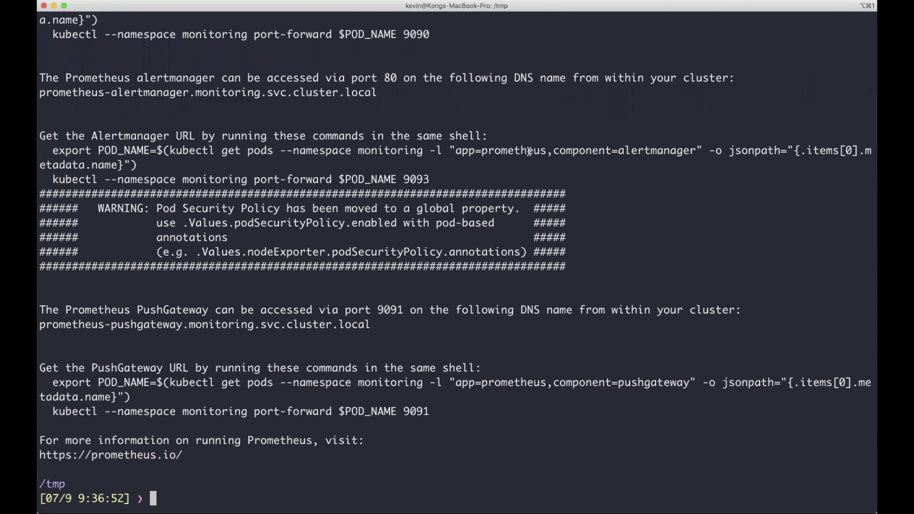
pyautogui.press('super+Tab')
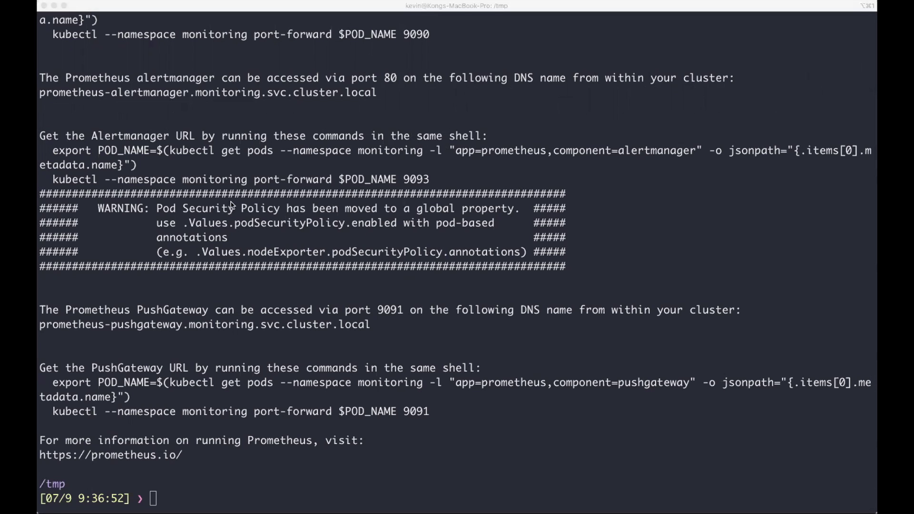
# Run helm install grafana with --version 5.3.0 into the monitoring namespace.
pyautogui.click(418, 312)
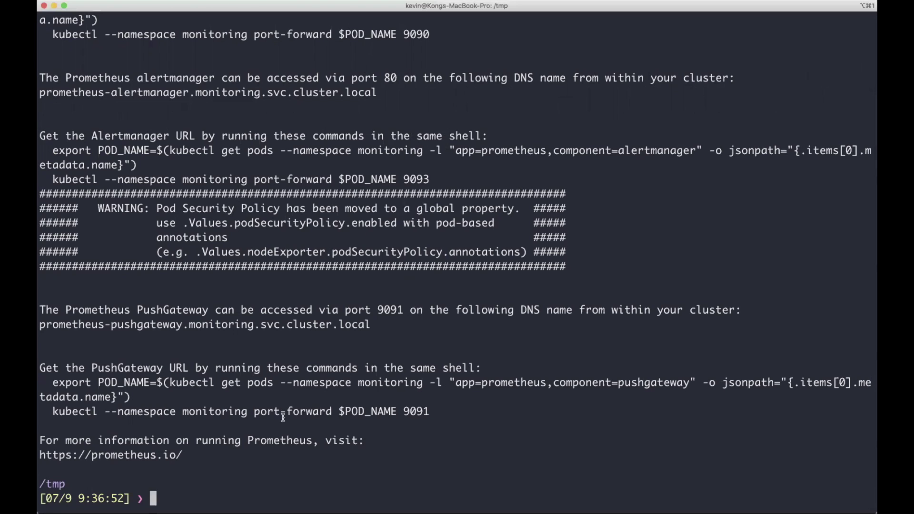
pyautogui.scroll(2, 257, 496)
pyautogui.scroll(-3, 264, 496)
pyautogui.write('helm install grafana stable/grafana --namespace monitoring --values https://bit.ly/2YllNrj --version 5.3.0')
pyautogui.press('Return')
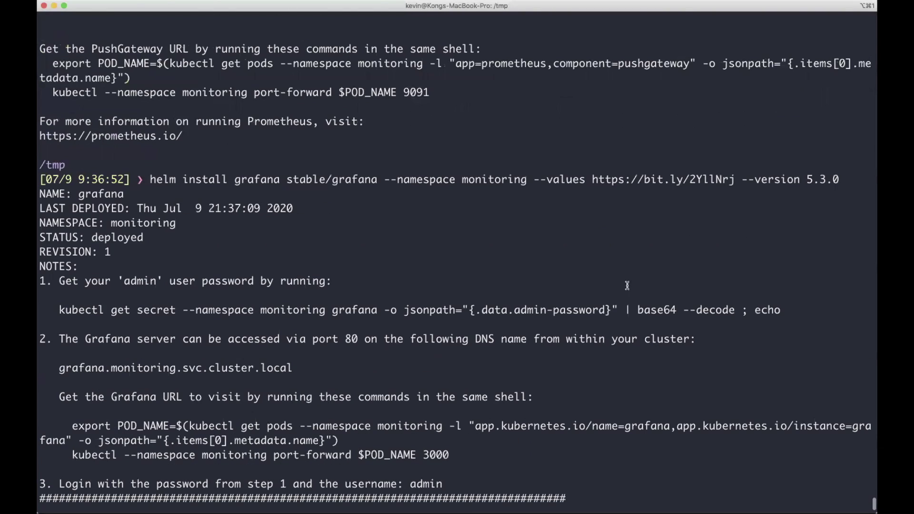
# Review the printed Grafana NOTES and open the bit.ly values link.
pyautogui.keyDown('super'); pyautogui.click(665, 180); pyautogui.keyUp('super')
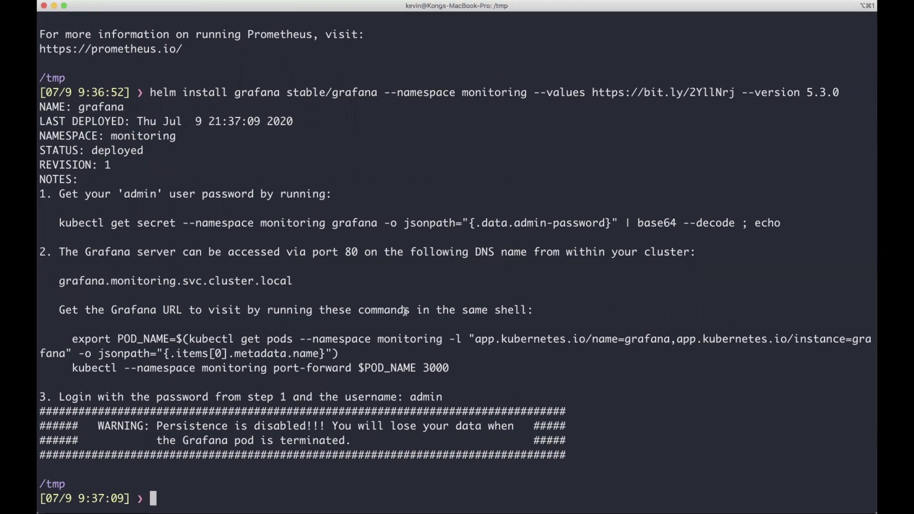
# List monitoring pods, noting Prometheus pods running and grafana still at Init:0/1.
pyautogui.press('super+Tab')
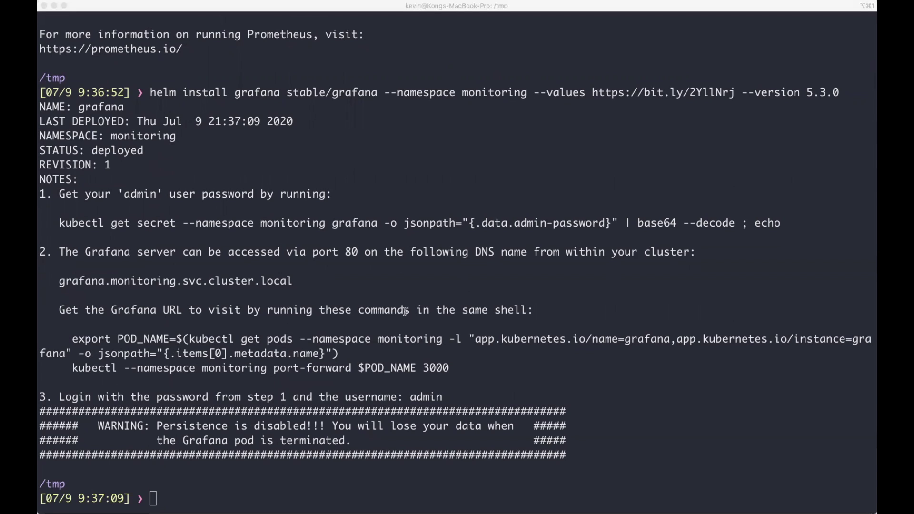
pyautogui.press('super+Tab')
pyautogui.write('kube')
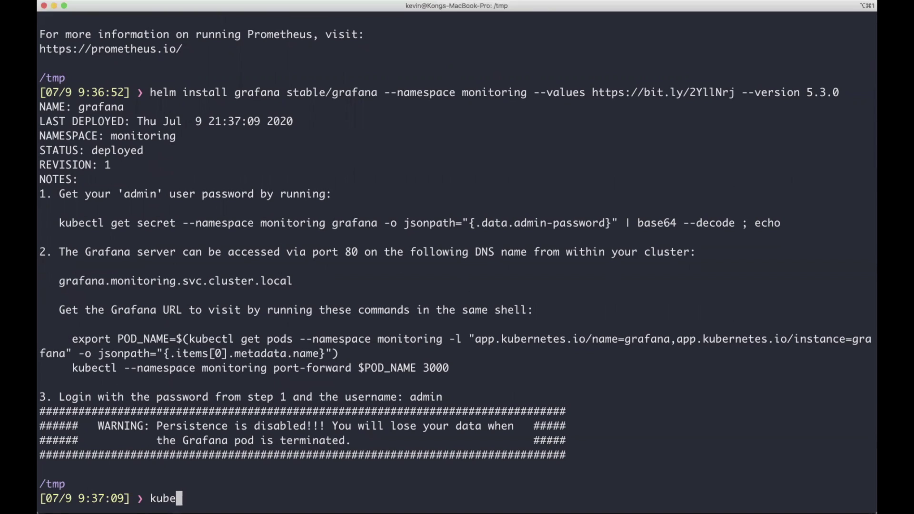
pyautogui.write('ctl get pods -')
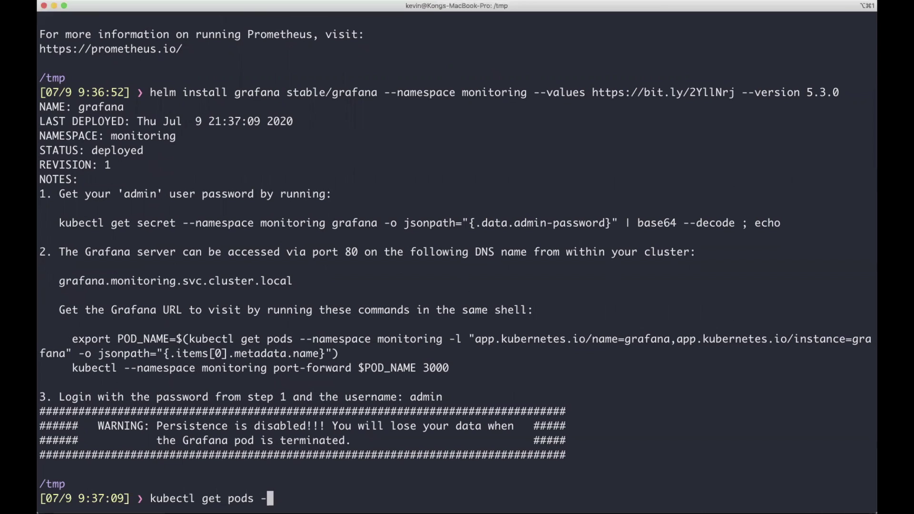
pyautogui.write('n monitoring')
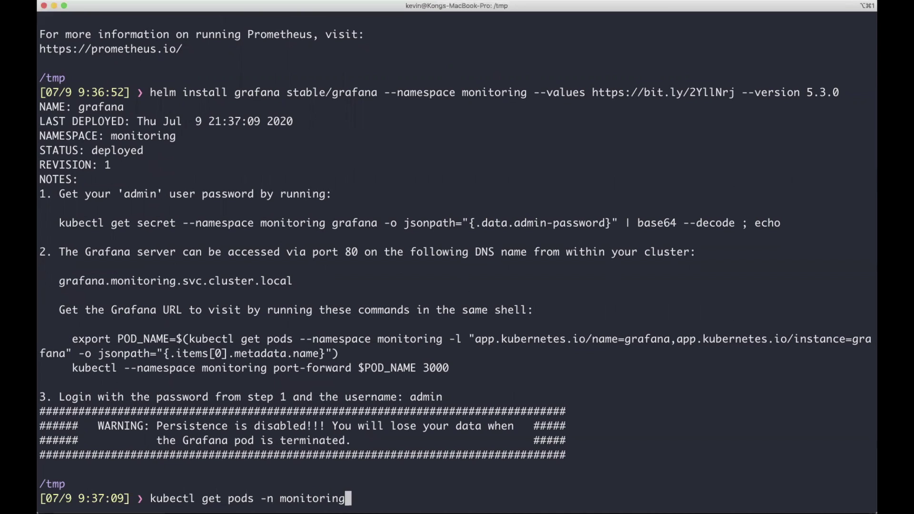
pyautogui.press('Return')
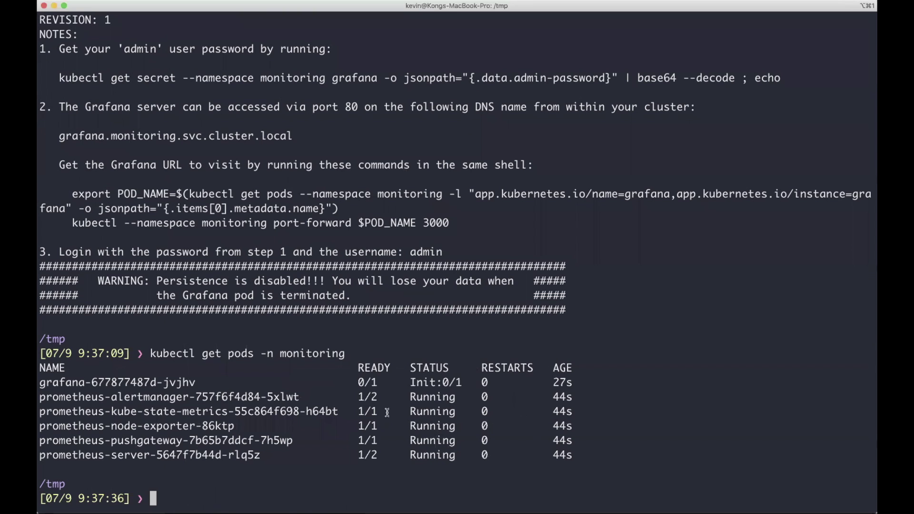
pyautogui.moveTo(364, 397); pyautogui.dragTo(452, 455)
pyautogui.click(452, 455)
pyautogui.moveTo(403, 382); pyautogui.dragTo(123, 388)
pyautogui.click(123, 387)
# Watch the monitoring pods with -w until grafana shows Running, then stop.
pyautogui.press('Up')
pyautogui.write('=-')
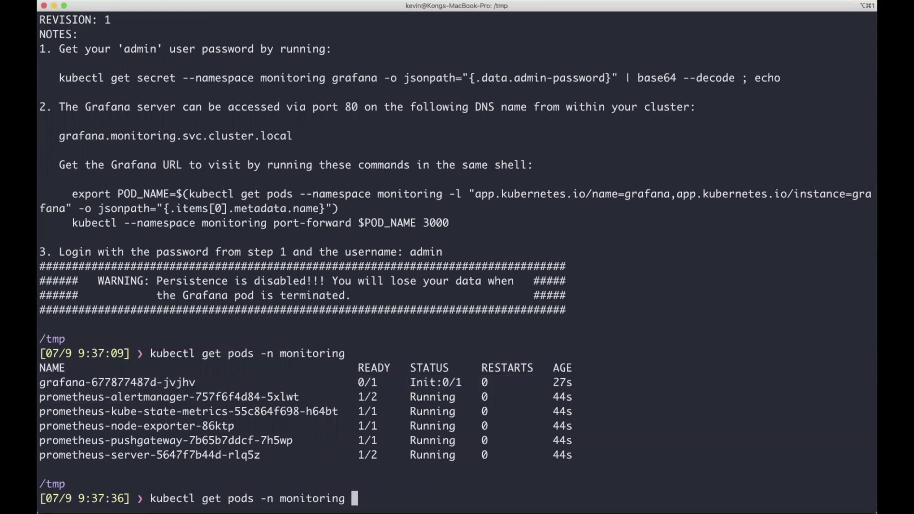
pyautogui.press('BackSpace')
pyautogui.press('BackSpace')
pyautogui.write('-w')
pyautogui.press('Return')
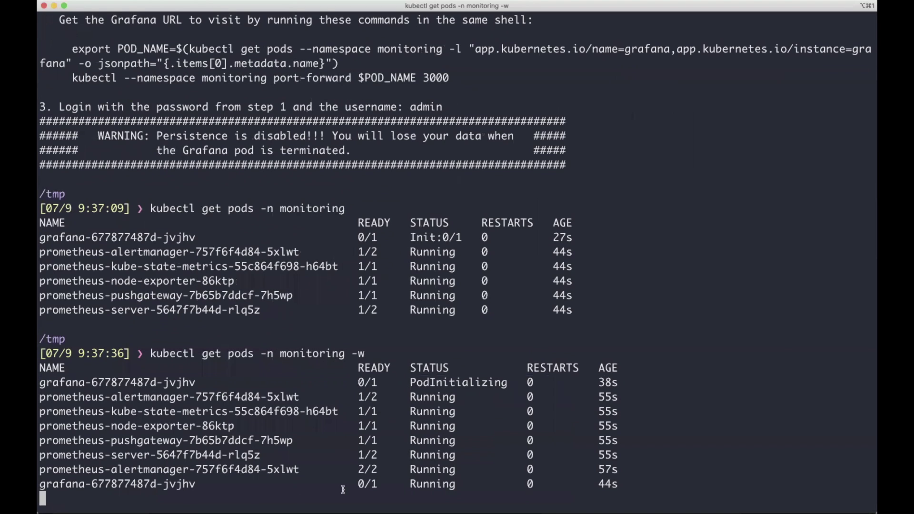
pyautogui.hotkey('ctrl', 'c')
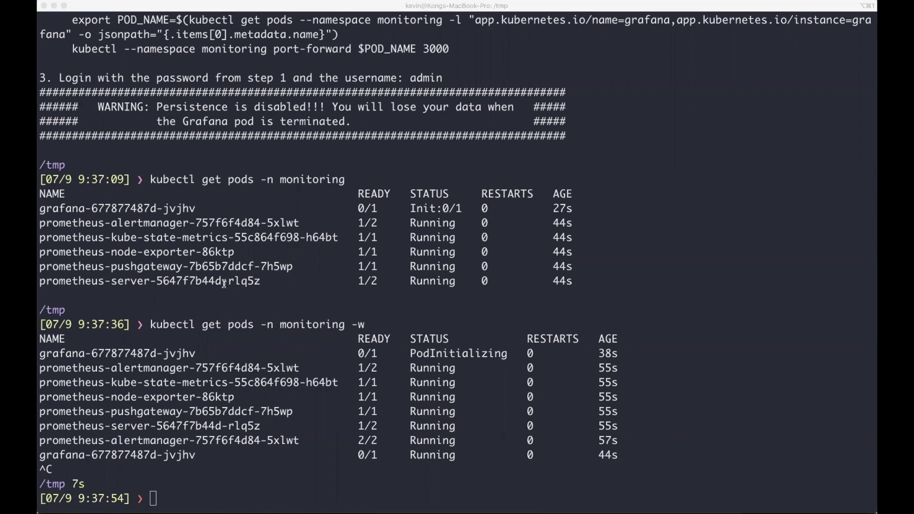
# Run helm install kong into a new kong namespace, rerunning with --version 1.7.0 after it failed.
pyautogui.press('super+v')
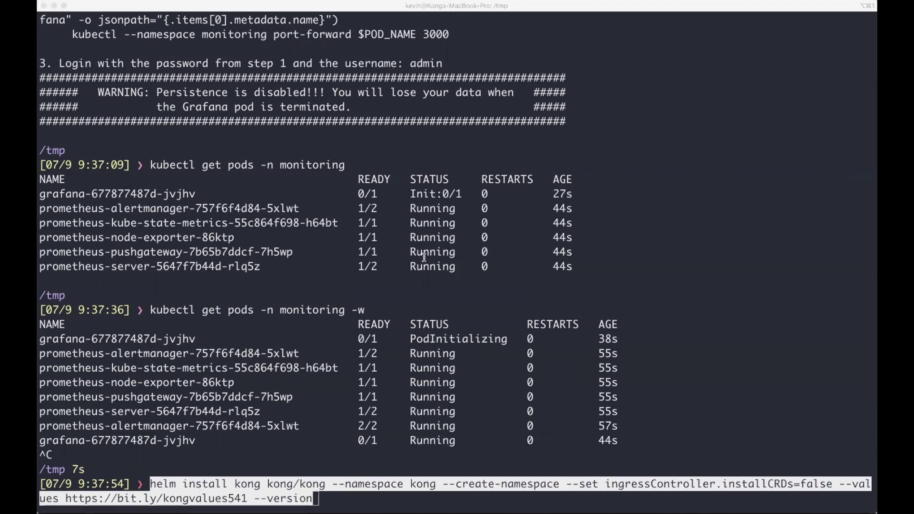
pyautogui.click(424, 257)
pyautogui.press('Return')
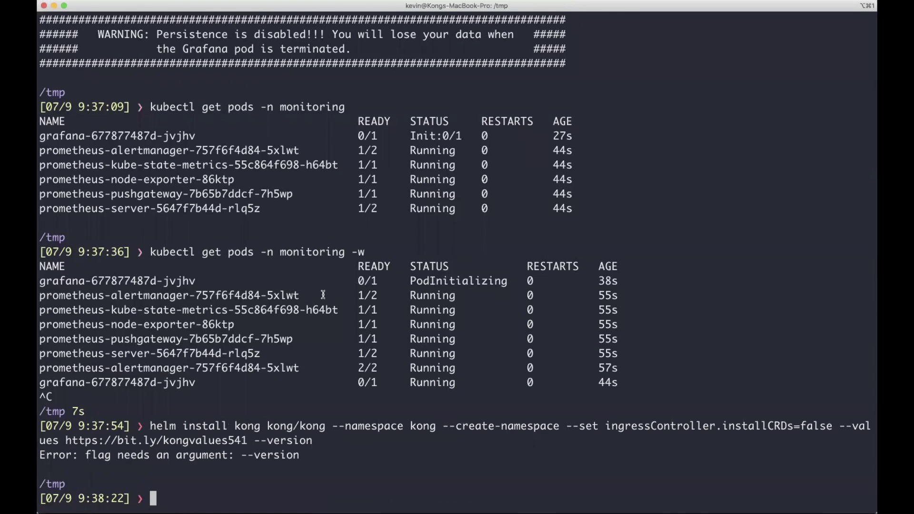
pyautogui.press('Up')
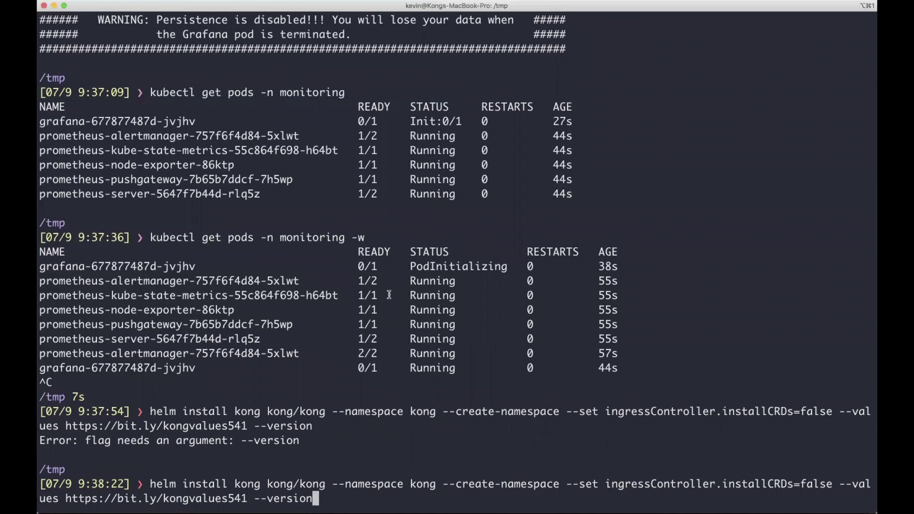
pyautogui.write('1.7/.0')
pyautogui.press('BackSpace')
pyautogui.press('BackSpace')
pyautogui.press('BackSpace')
pyautogui.write('.0')
pyautogui.press('Return')
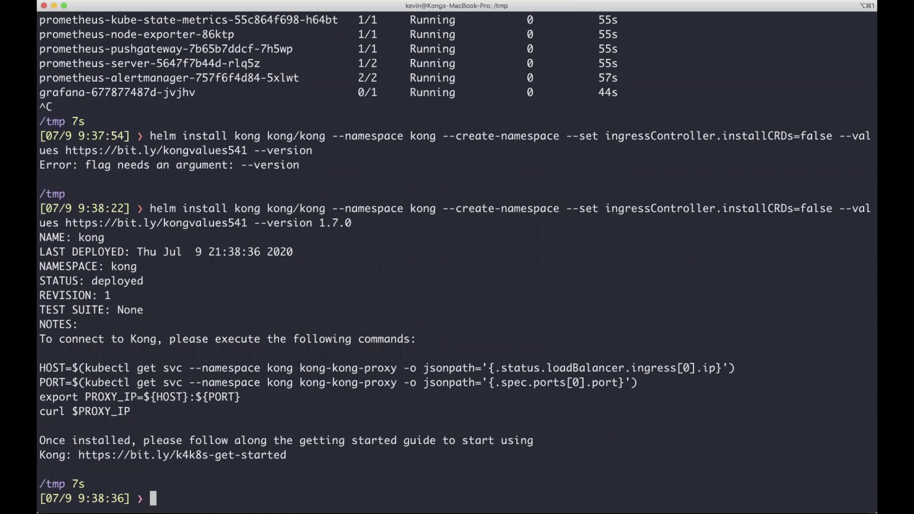
# List kong namespace pods, noting the Kong pod at 0/2 ContainerCreating.
pyautogui.write('kubectl')
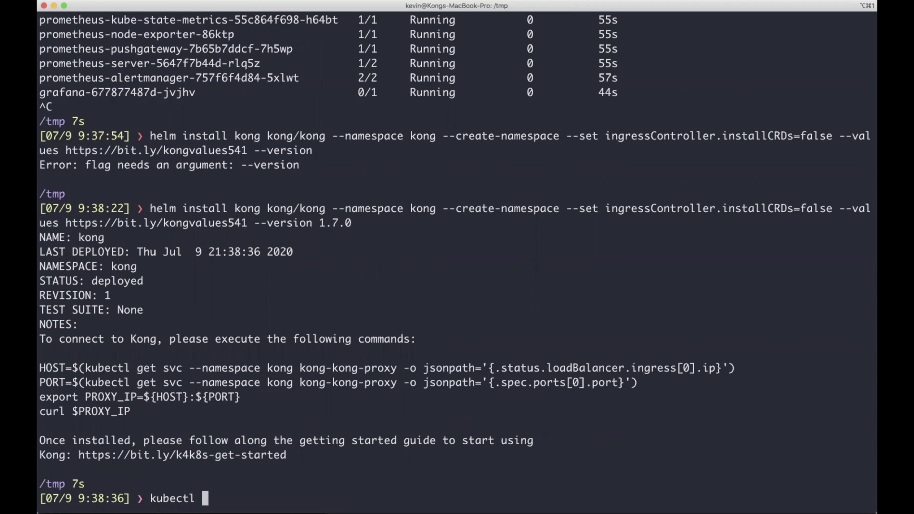
pyautogui.write('get pods -n kong')
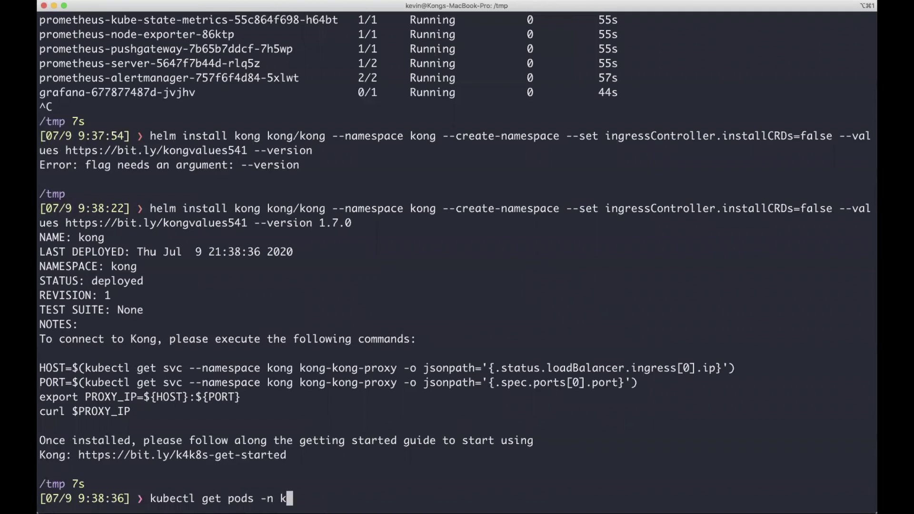
pyautogui.press('Return')
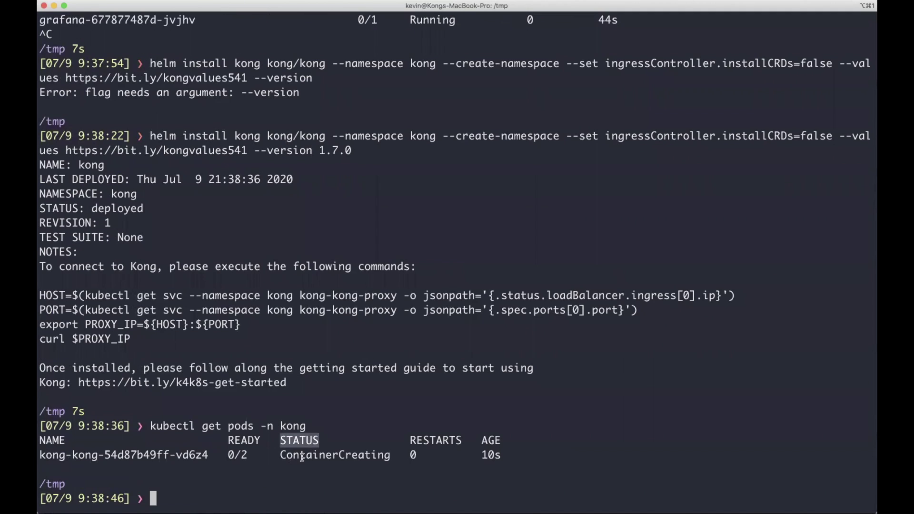
pyautogui.doubleClick(237, 450)
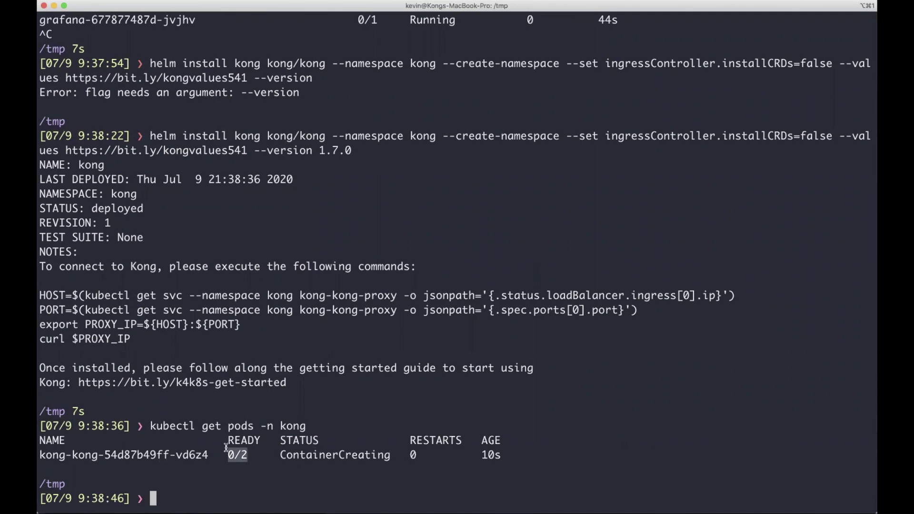
pyautogui.click(233, 453)
pyautogui.doubleClick(238, 456)
pyautogui.click(238, 456)
# Watch the kong pods with -w until the Kong pod reaches 2/2 Running.
pyautogui.press('Up')
pyautogui.write('-w')
pyautogui.press('Return')
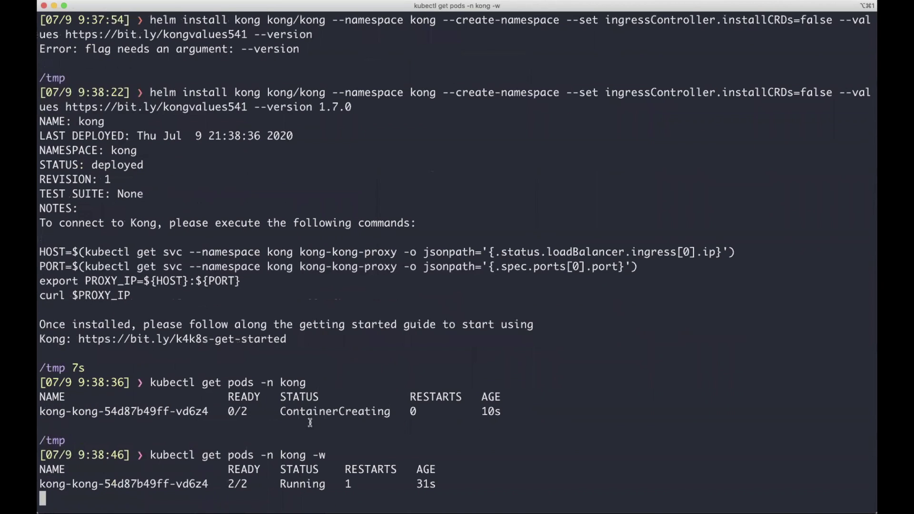
pyautogui.hotkey('ctrl', 'c')
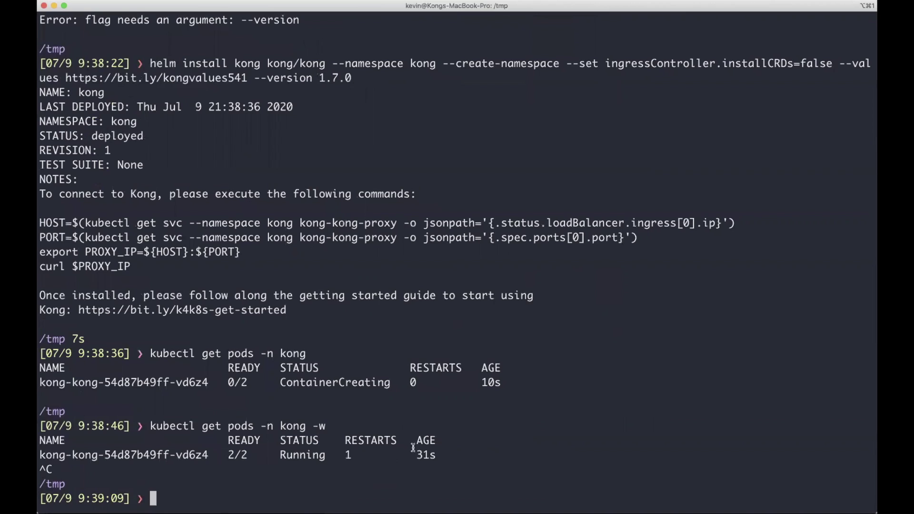
pyautogui.press('Tab')
pyautogui.press('super+Tab')
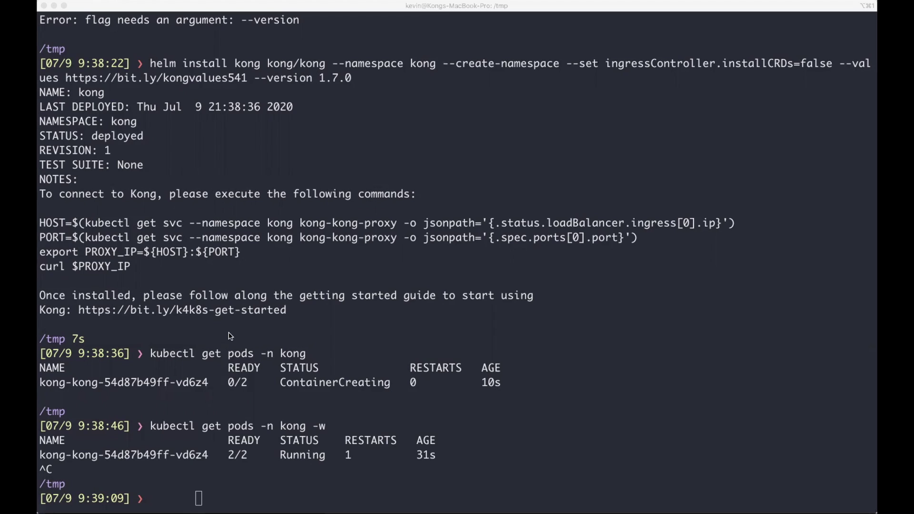
# Apply the global prometheus KongPlugin YAML via kubectl apply, stripping stray numbered lines, and copy its name.
pyautogui.click(336, 371)
pyautogui.press('Return')
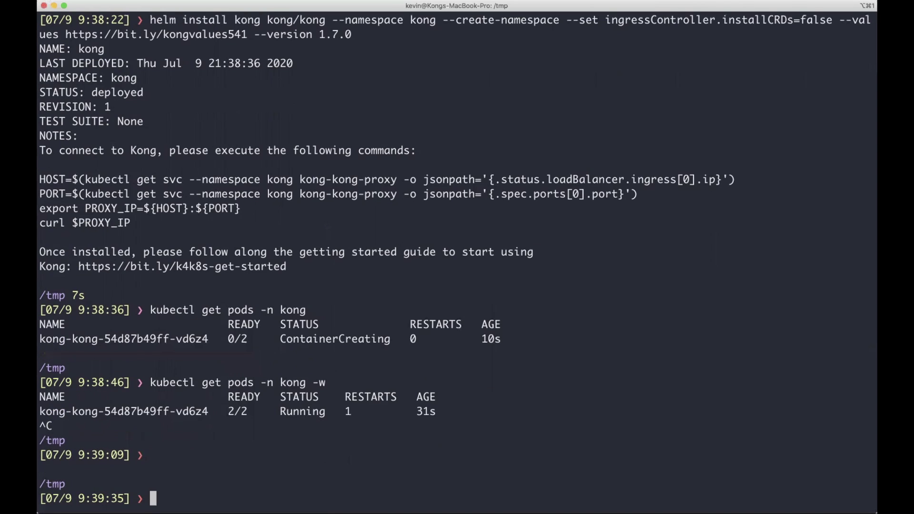
pyautogui.press('super+v')
pyautogui.hotkey('alt', 'Left')
pyautogui.hotkey('alt', 'Left')
pyautogui.hotkey('alt', 'Left')
pyautogui.hotkey('alt', 'Left')
pyautogui.hotkey('alt', 'Left')
pyautogui.hotkey('alt', 'Left')
pyautogui.hotkey('alt', 'Left')
pyautogui.hotkey('alt', 'Left')
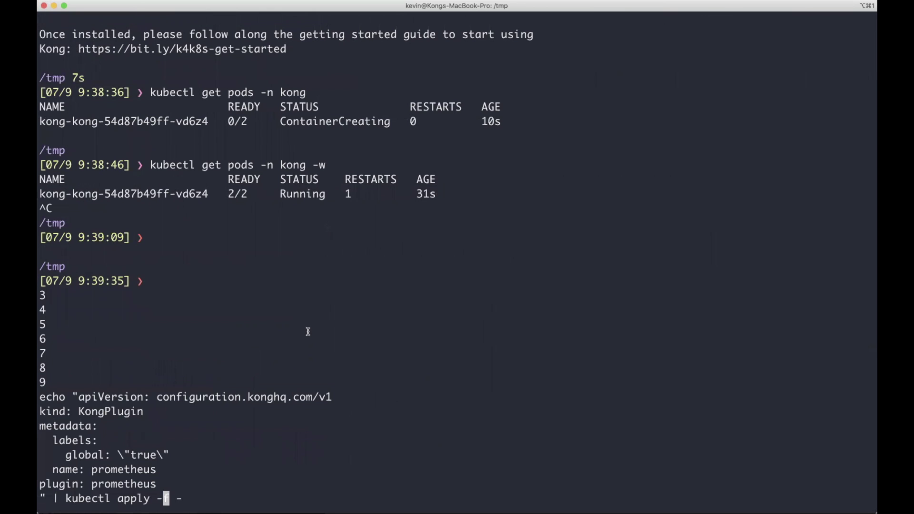
pyautogui.hotkey('alt', 'Left')
pyautogui.hotkey('alt', 'Left')
pyautogui.hotkey('alt', 'Left')
pyautogui.hotkey('alt', 'Left')
pyautogui.hotkey('alt', 'Left')
pyautogui.hotkey('alt', 'Left')
pyautogui.hotkey('alt', 'Left')
pyautogui.hotkey('alt', 'Left')
pyautogui.hotkey('alt', 'Left')
pyautogui.hotkey('alt', 'Left')
pyautogui.hotkey('alt', 'Left')
pyautogui.hotkey('alt', 'Left')
pyautogui.press('Delete')
pyautogui.press('BackSpace')
pyautogui.press('BackSpace')
pyautogui.press('BackSpace')
pyautogui.press('BackSpace')
pyautogui.press('BackSpace')
pyautogui.press('BackSpace')
pyautogui.press('BackSpace')
pyautogui.press('BackSpace')
pyautogui.press('BackSpace')
pyautogui.press('BackSpace')
pyautogui.press('BackSpace')
pyautogui.press('BackSpace')
pyautogui.press('BackSpace')
pyautogui.press('Return')
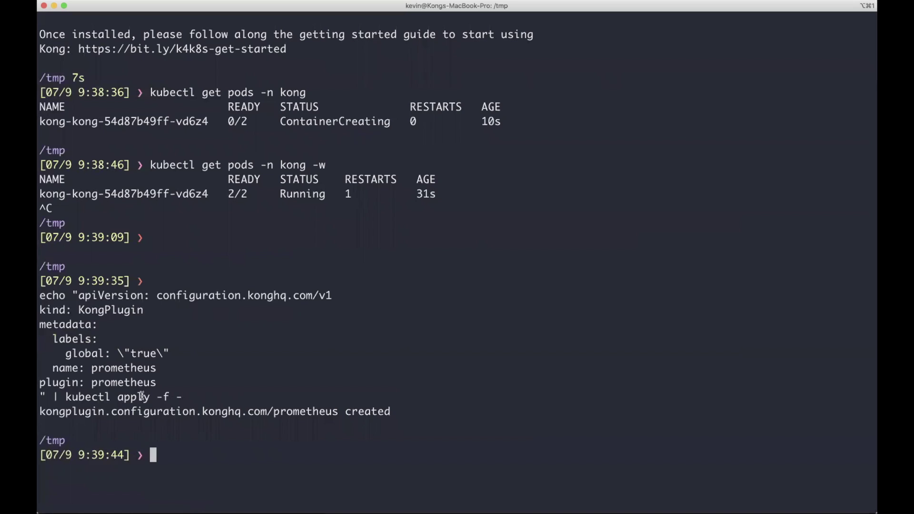
pyautogui.moveTo(85, 412); pyautogui.dragTo(186, 417)
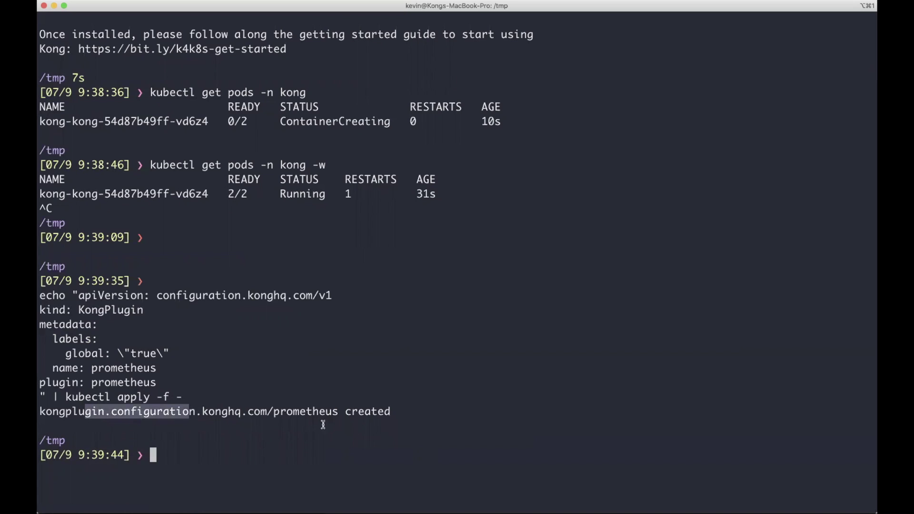
pyautogui.doubleClick(300, 413)
pyautogui.press('super+Tab')
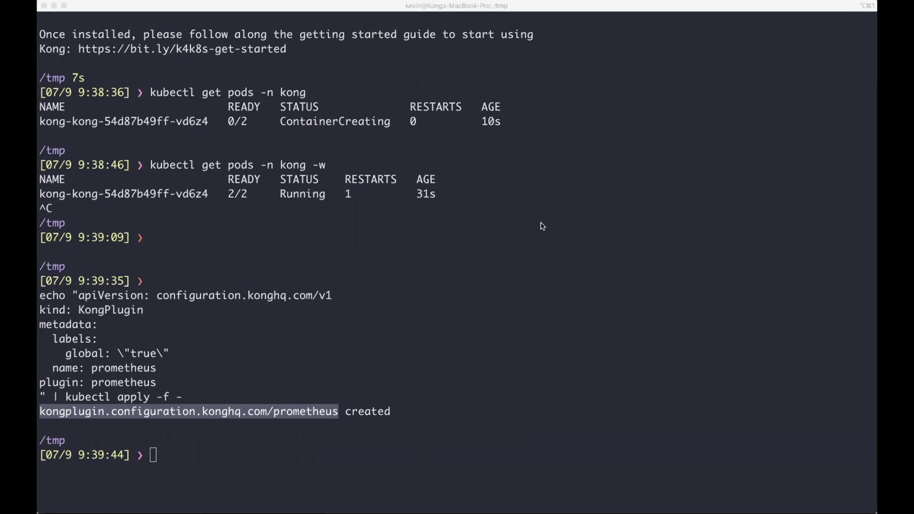
# Run the Prometheus POD_NAME lookup and kubectl port-forward $POD_NAME 9090, removing stray line numbers.
pyautogui.click(229, 244)
pyautogui.press('super+v')
pyautogui.press('Left')
pyautogui.press('Left')
pyautogui.press('Left')
pyautogui.press('Left')
pyautogui.press('Left')
pyautogui.press('Left')
pyautogui.press('Left')
pyautogui.press('Left')
pyautogui.press('Left')
pyautogui.press('Left')
pyautogui.press('Left')
pyautogui.press('Left')
pyautogui.press('Left')
pyautogui.press('Left')
pyautogui.press('Left')
pyautogui.press('Left')
pyautogui.press('Left')
pyautogui.press('Left')
pyautogui.press('Left')
pyautogui.press('Left')
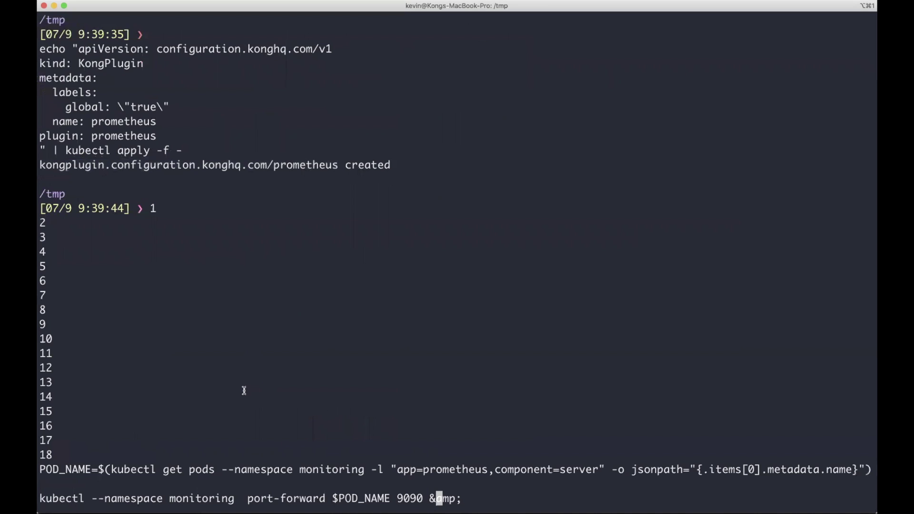
pyautogui.hotkey('alt', 'Left')
pyautogui.hotkey('alt', 'Left')
pyautogui.hotkey('alt', 'Left')
pyautogui.hotkey('alt', 'Left')
pyautogui.hotkey('alt', 'Left')
pyautogui.hotkey('alt', 'Left')
pyautogui.hotkey('alt', 'Left')
pyautogui.hotkey('alt', 'Left')
pyautogui.hotkey('alt', 'Left')
pyautogui.hotkey('alt', 'Left')
pyautogui.hotkey('alt', 'Left')
pyautogui.hotkey('alt', 'Left')
pyautogui.hotkey('alt', 'Left')
pyautogui.press('Up')
pyautogui.press('Down')
pyautogui.press('Right')
pyautogui.press('Right')
pyautogui.press('BackSpace')
pyautogui.press('BackSpace')
pyautogui.press('BackSpace')
pyautogui.press('BackSpace')
pyautogui.press('BackSpace')
pyautogui.press('BackSpace')
pyautogui.press('BackSpace')
pyautogui.press('BackSpace')
pyautogui.press('BackSpace')
pyautogui.press('BackSpace')
pyautogui.press('BackSpace')
pyautogui.press('BackSpace')
pyautogui.press('BackSpace')
pyautogui.press('BackSpace')
pyautogui.press('BackSpace')
pyautogui.press('BackSpace')
pyautogui.press('BackSpace')
pyautogui.press('BackSpace')
pyautogui.press('BackSpace')
pyautogui.press('BackSpace')
pyautogui.press('BackSpace')
pyautogui.press('BackSpace')
pyautogui.press('BackSpace')
pyautogui.press('BackSpace')
pyautogui.press('BackSpace')
pyautogui.press('BackSpace')
pyautogui.press('BackSpace')
pyautogui.press('BackSpace')
pyautogui.press('BackSpace')
pyautogui.press('BackSpace')
pyautogui.press('BackSpace')
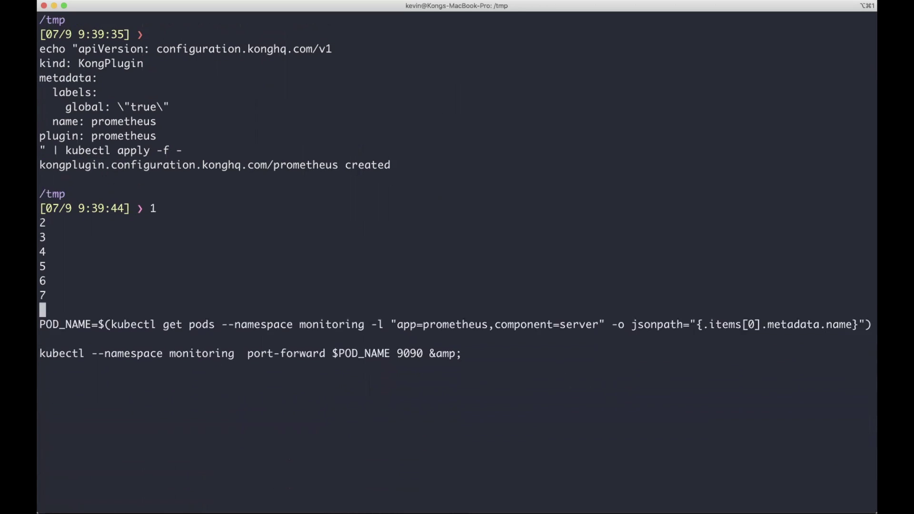
pyautogui.press('Return')
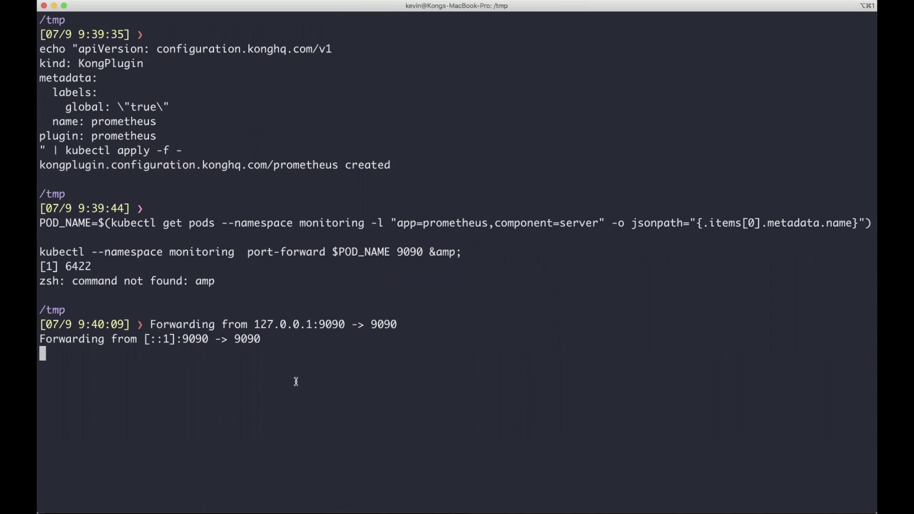
pyautogui.press('Return')
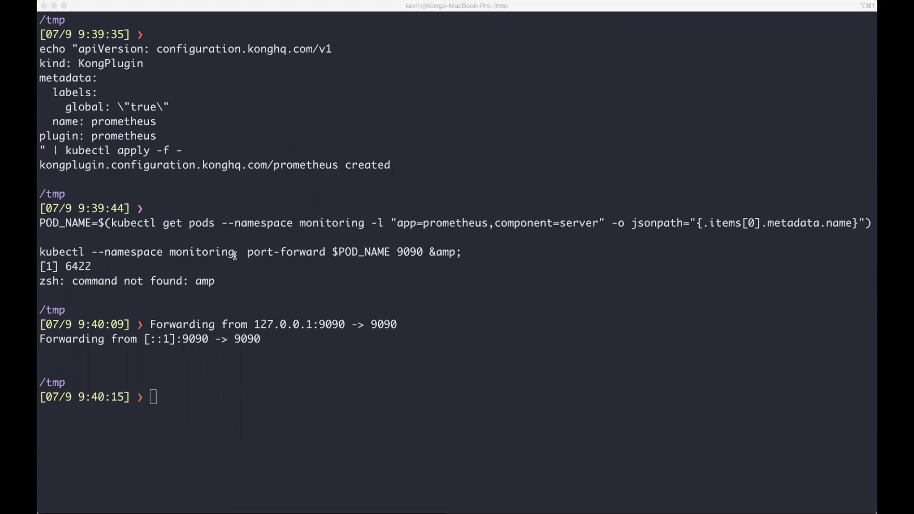
# Store the Grafana pod's name in POD_NAME.
pyautogui.click(240, 295)
pyautogui.press('super+v')
pyautogui.press('Return')
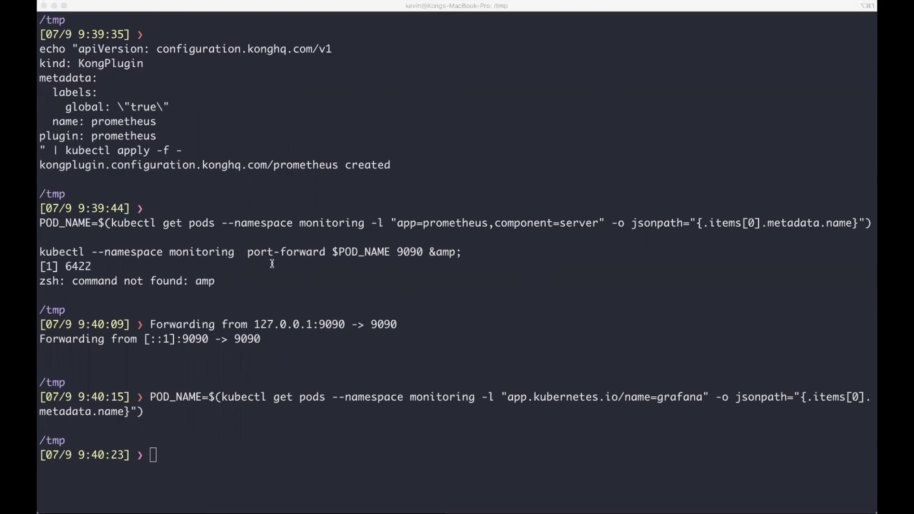
# Run kubectl --namespace monitoring port-forward $POD_NAME 3000 after fixing the command's ending.
pyautogui.click(536, 284)
pyautogui.press('super+v')
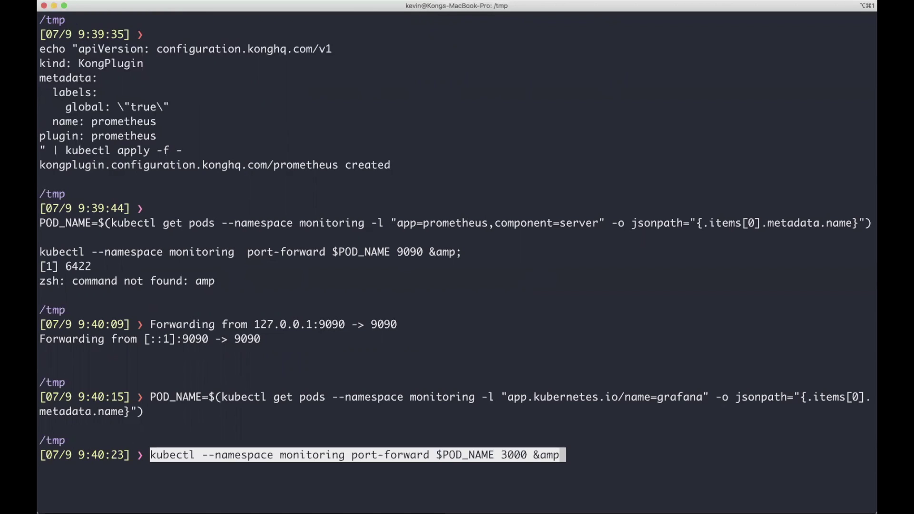
pyautogui.write("'")
pyautogui.press('BackSpace')
pyautogui.write(';')
pyautogui.press('Return')
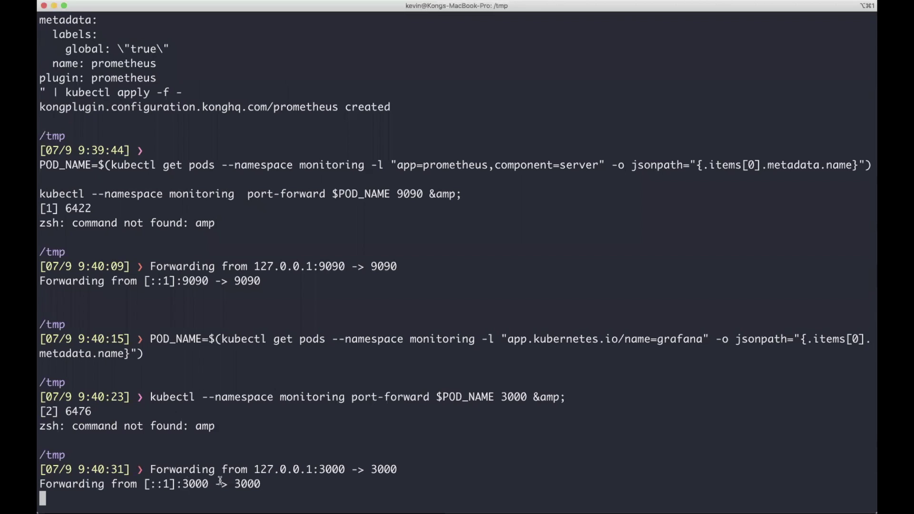
pyautogui.press('Return')
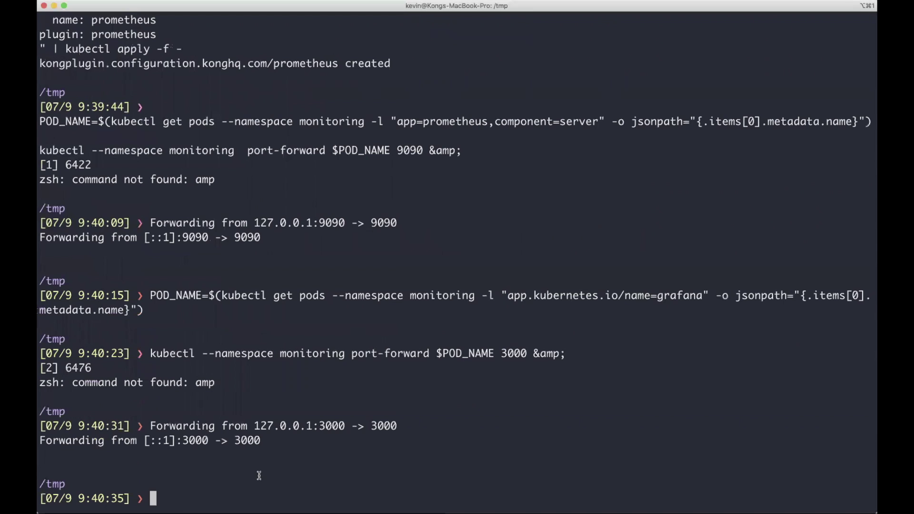
pyautogui.press('super+Tab')
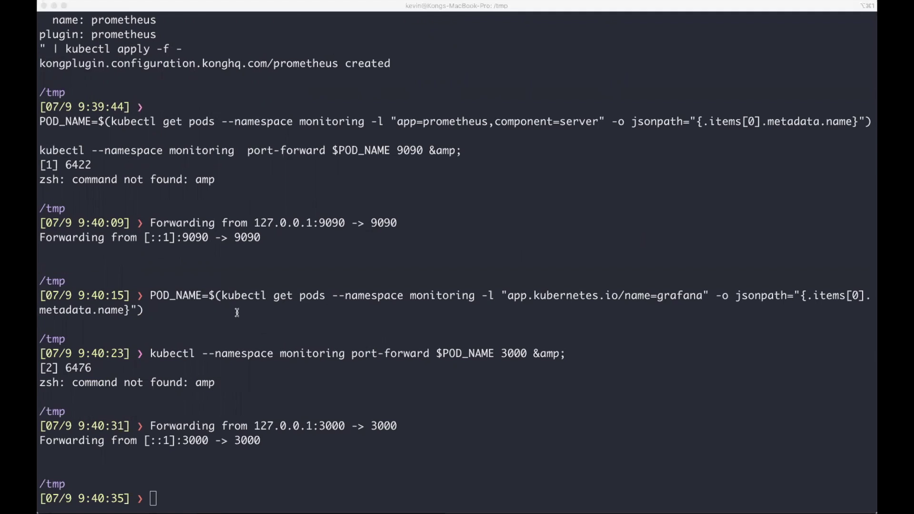
# Store the Kong pod's name from the kong namespace in POD_NAME.
pyautogui.click(168, 425)
pyautogui.press('super+v')
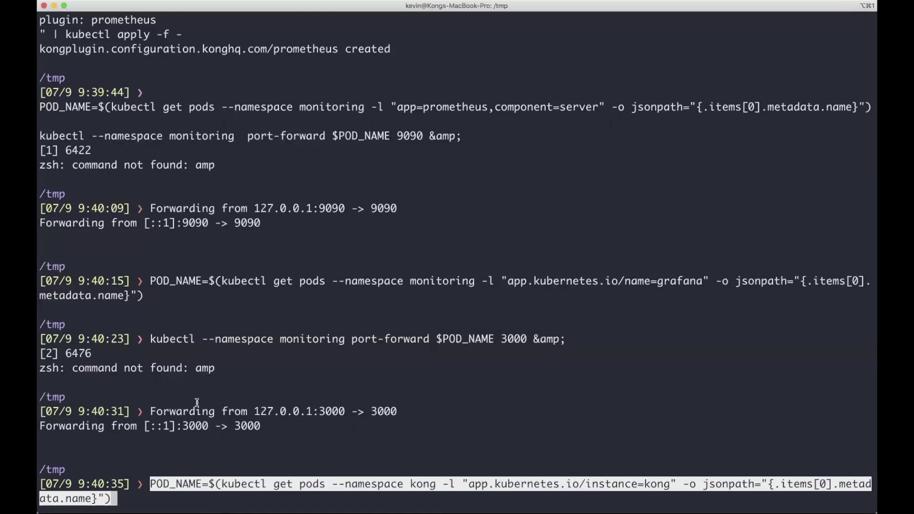
pyautogui.press('Return')
# Run kubectl --namespace kong port-forward $POD_NAME 8000.
pyautogui.press('super+Tab')
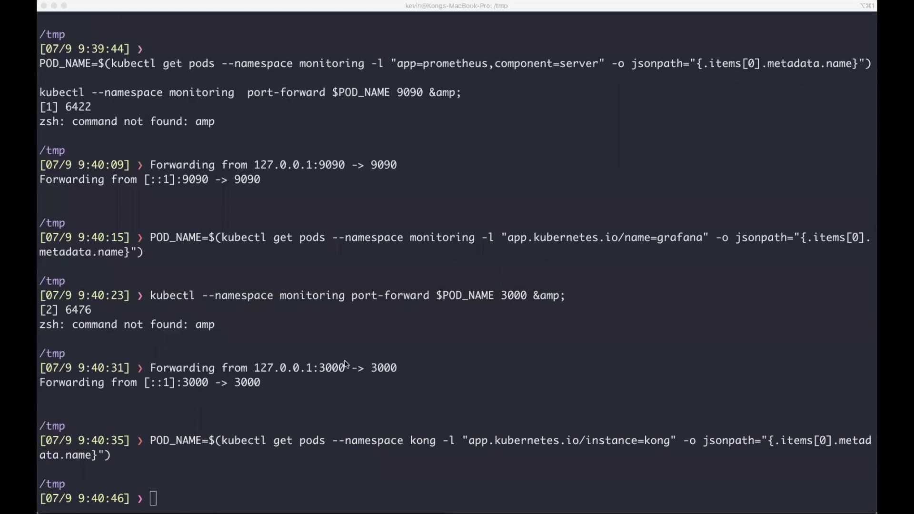
pyautogui.press('super+Tab')
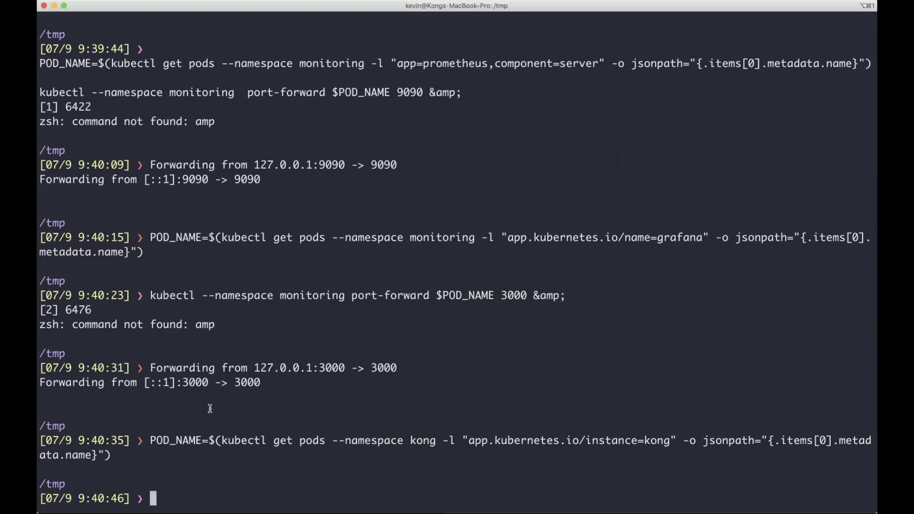
pyautogui.press('super+v')
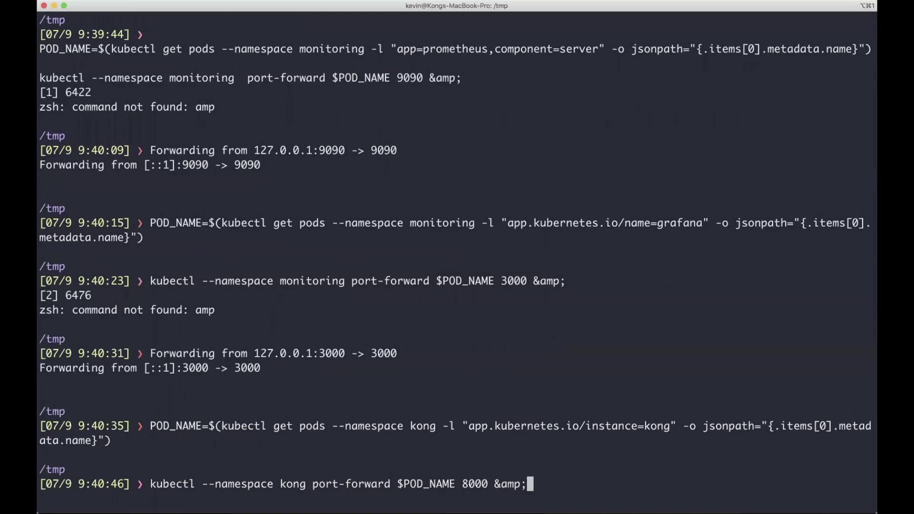
pyautogui.press('Return')
pyautogui.press('Return')
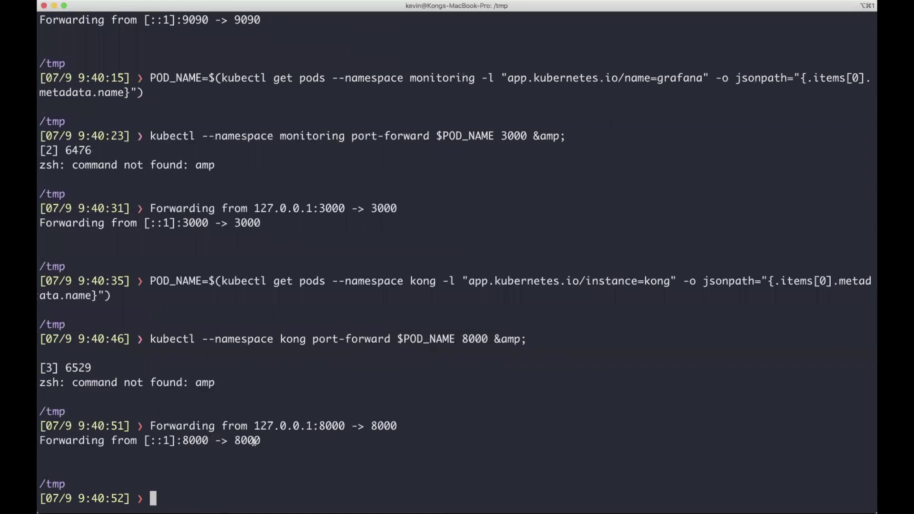
pyautogui.press('super+Tab')
pyautogui.press('super+Tab')
# Run the kubectl and base64 command to decode the monitoring namespace's Grafana admin password, then select it.
pyautogui.press('super+v')
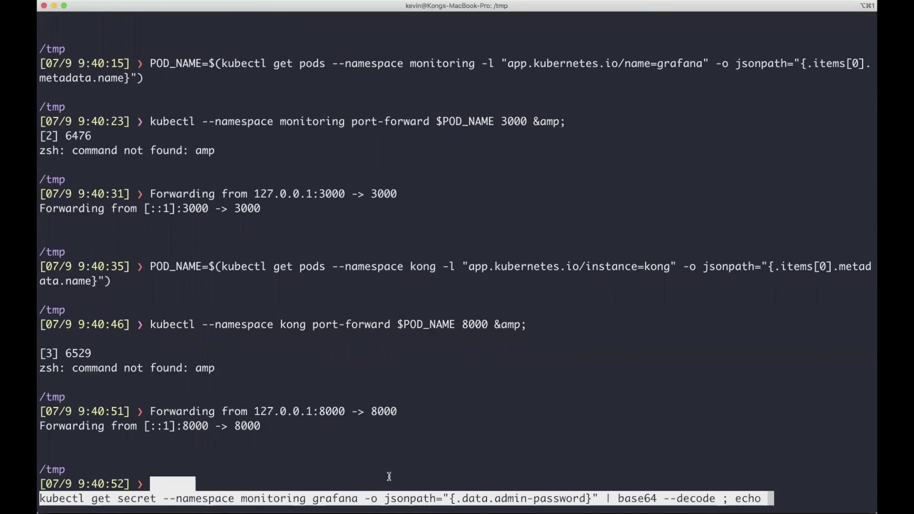
pyautogui.press('Return')
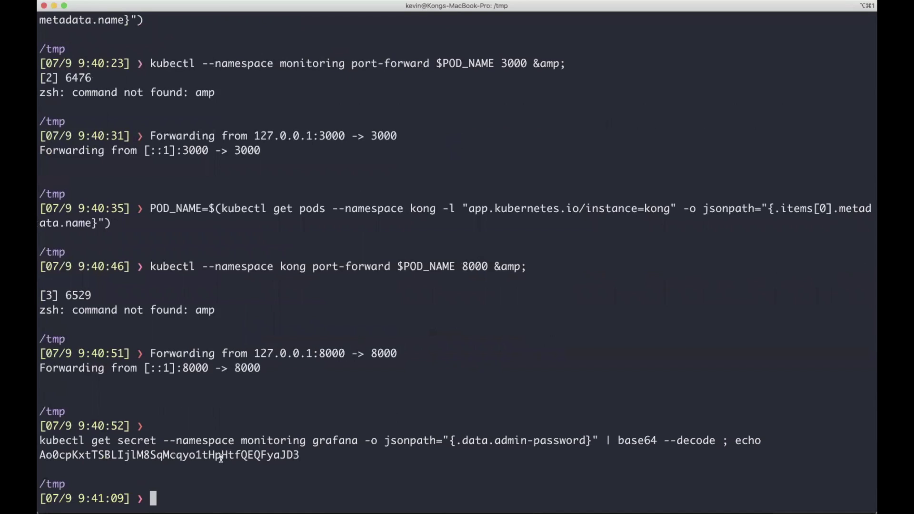
pyautogui.press('super+Tab')
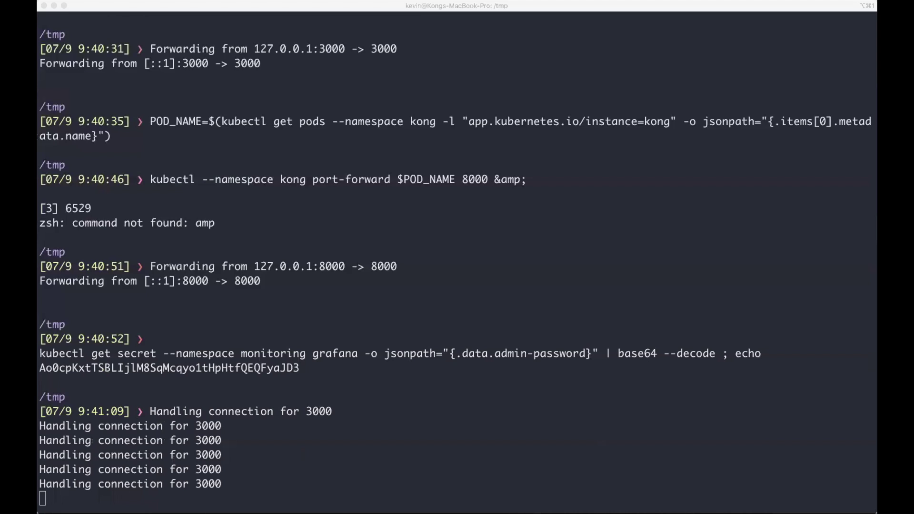
pyautogui.click(626, 447)
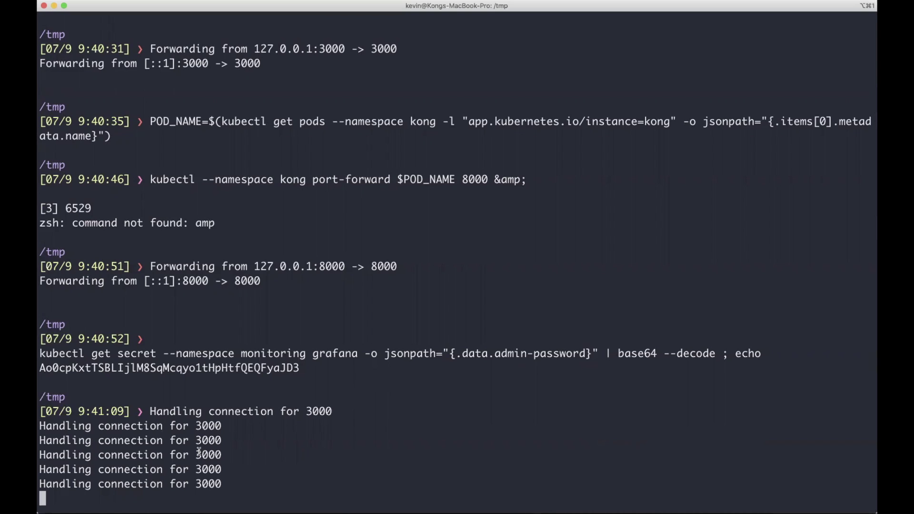
pyautogui.doubleClick(188, 369)
pyautogui.click(281, 467)
pyautogui.press('Return')
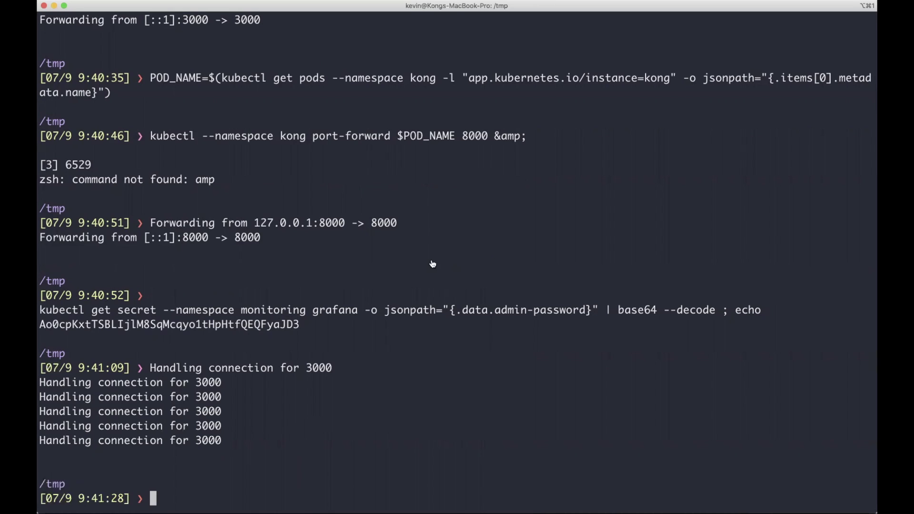
pyautogui.press('super+Tab')
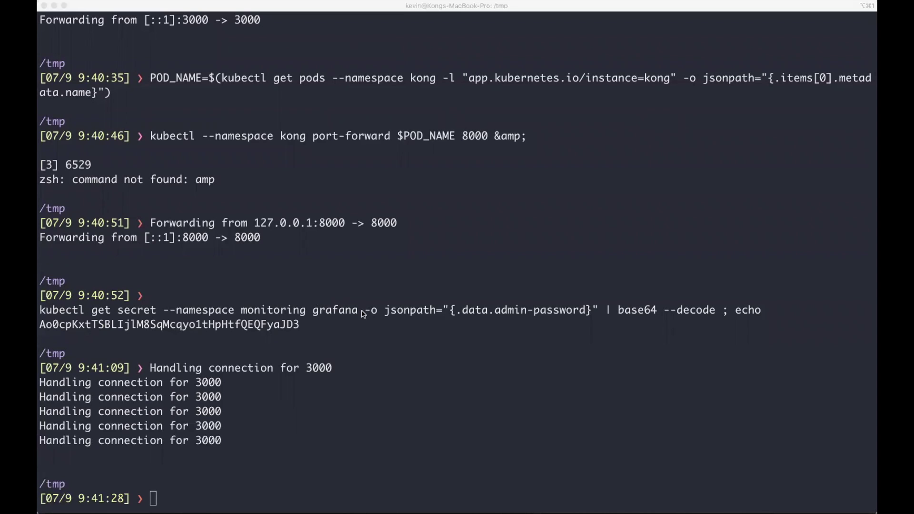
pyautogui.click(316, 300)
pyautogui.write('kubectl apply -f https://bit.ly/2Z9LmuM')
pyautogui.press('Return')
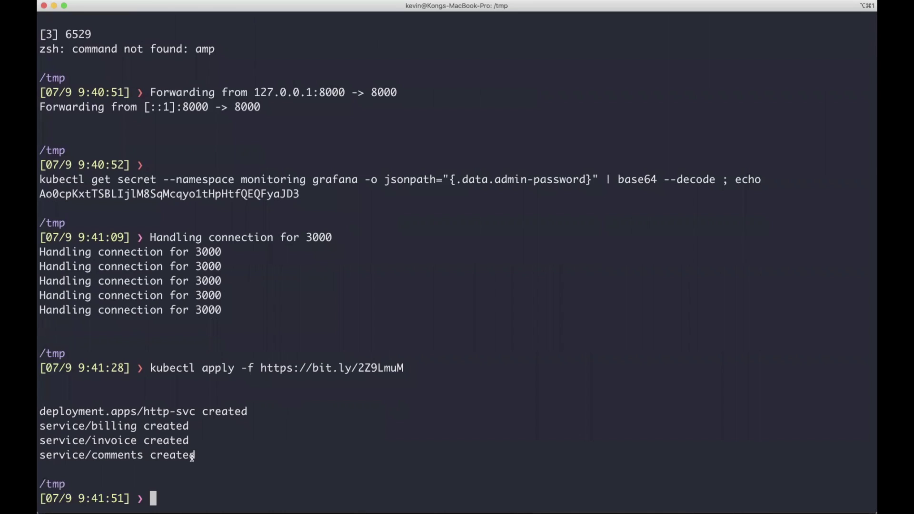
pyautogui.moveTo(194, 456); pyautogui.dragTo(41, 435)
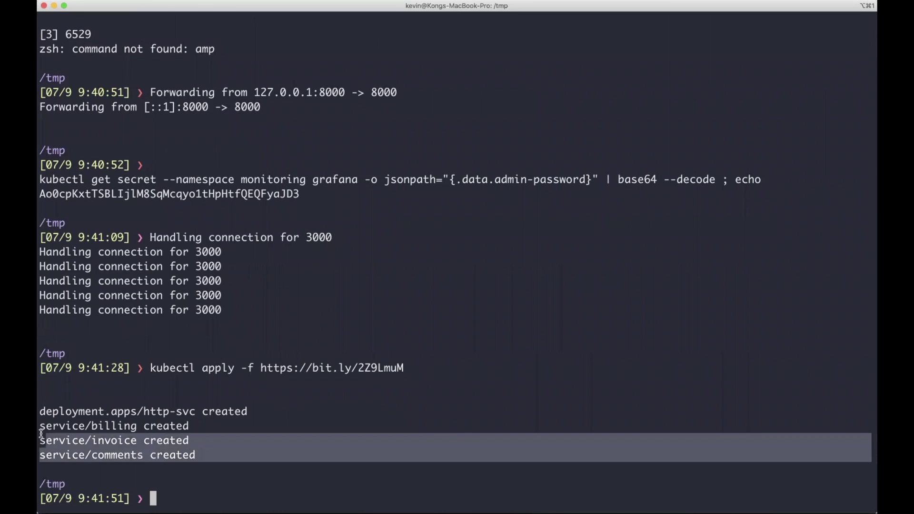
pyautogui.doubleClick(102, 442)
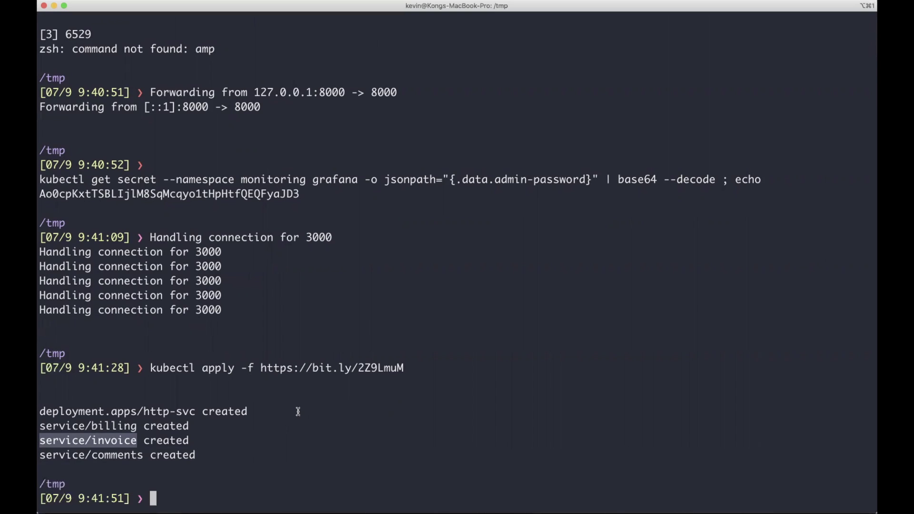
pyautogui.write('kubectl get')
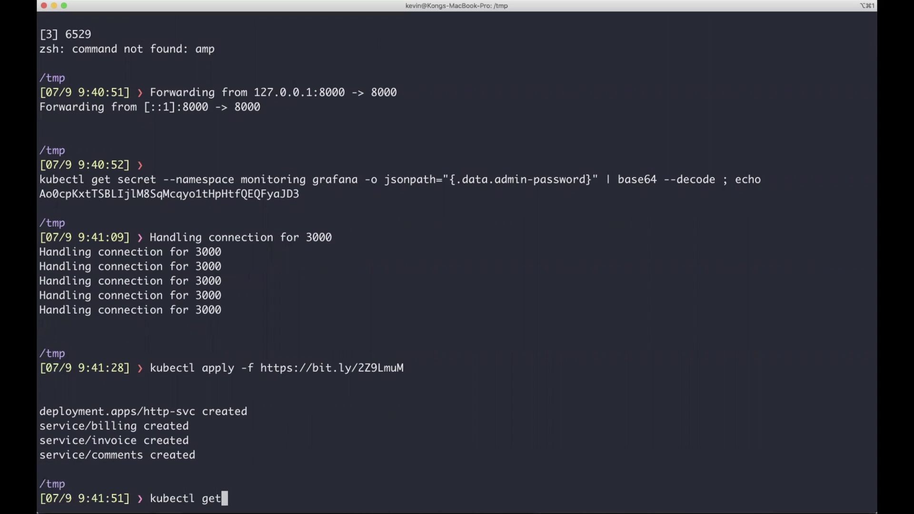
pyautogui.write(' pods -A')
# List pods across all namespaces and check the http-svc pod's ContainerCreating status.
pyautogui.press('Return')
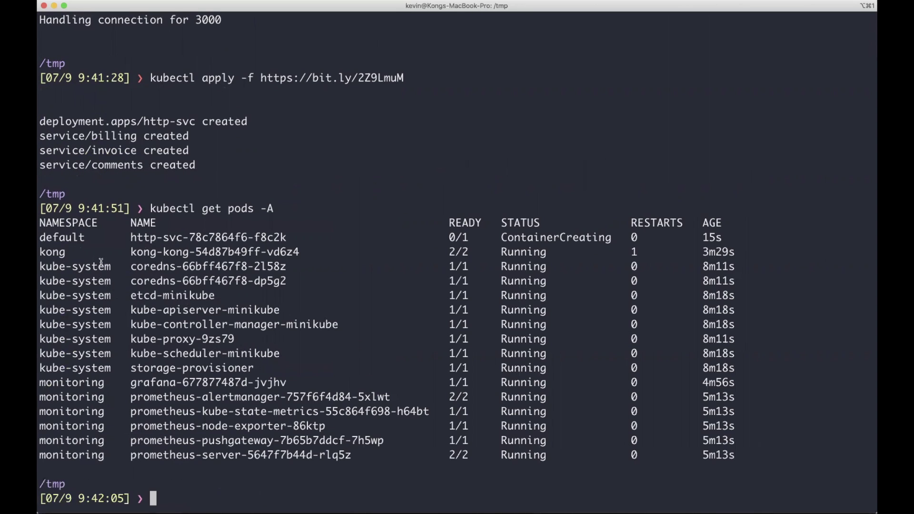
pyautogui.moveTo(132, 236); pyautogui.dragTo(482, 240)
pyautogui.doubleClick(551, 243)
pyautogui.click(372, 314)
# Watch pods with kubectl get pods -A -w until http-svc runs, then stop it.
pyautogui.press('Up')
pyautogui.write('-w')
pyautogui.press('Return')
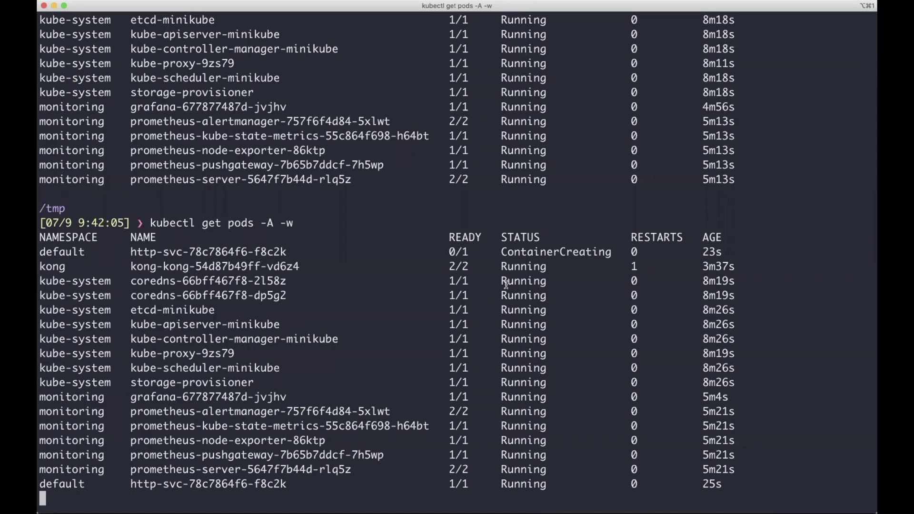
pyautogui.hotkey('ctrl', 'c')
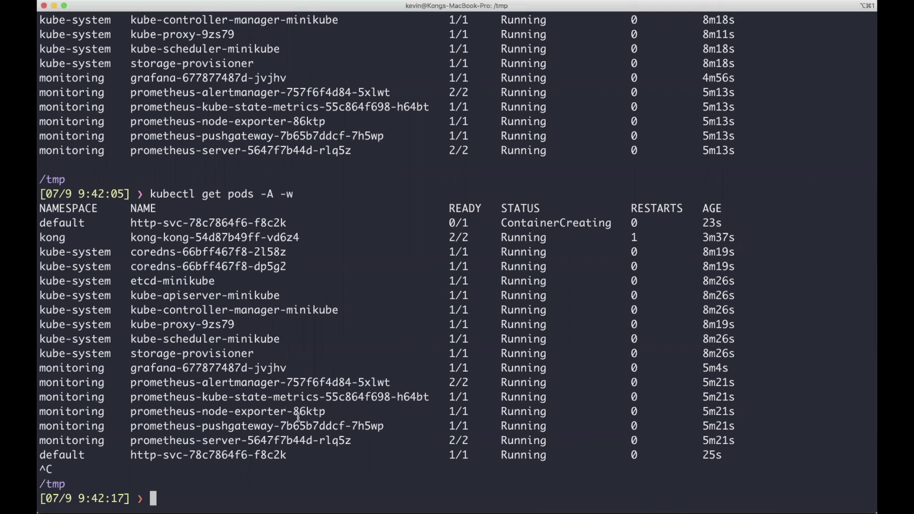
pyautogui.press('super+v')
# Apply the strip-path KongIngress and the sample-ingresses Ingress for /billing, /comments and /invoice.
pyautogui.press('Return')
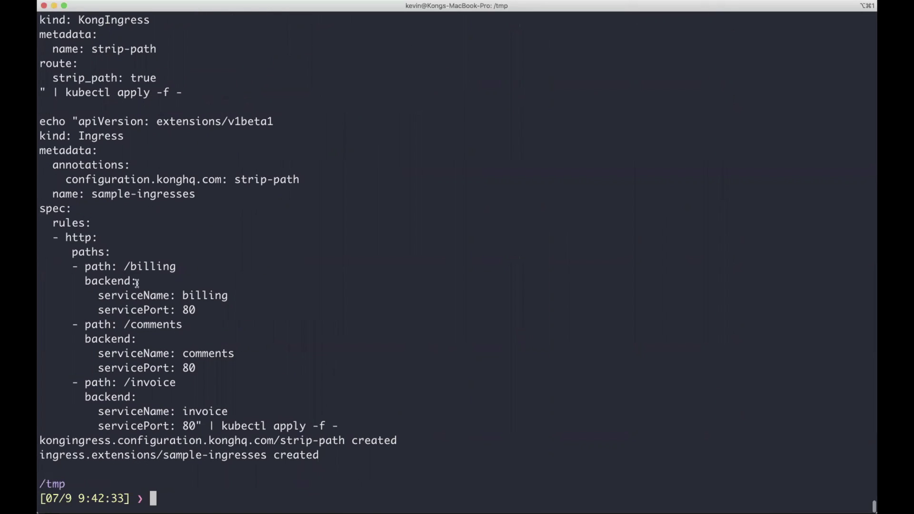
pyautogui.moveTo(144, 295); pyautogui.dragTo(149, 295)
pyautogui.press('super+Tab')
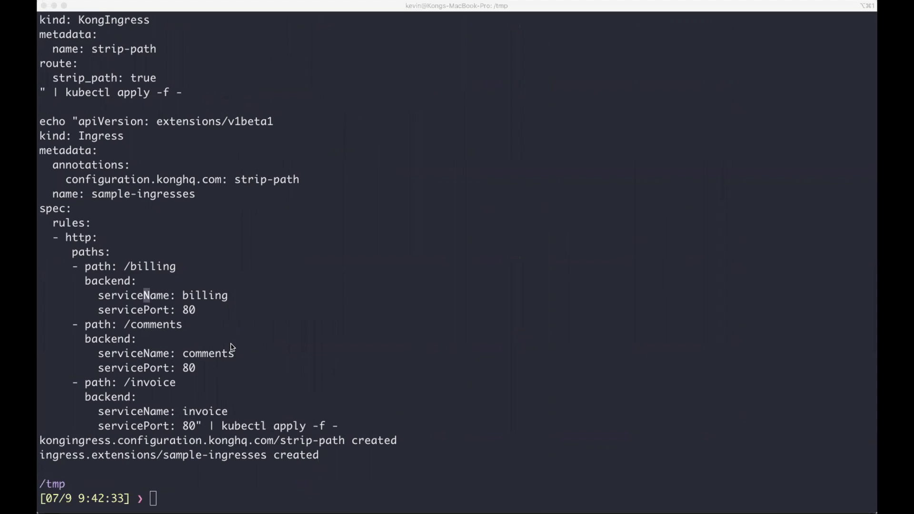
pyautogui.press('super+Tab')
# In a new split pane, clean up and run the curl loop hitting billing, invoice and comments on localhost:8000.
pyautogui.press('super+d')
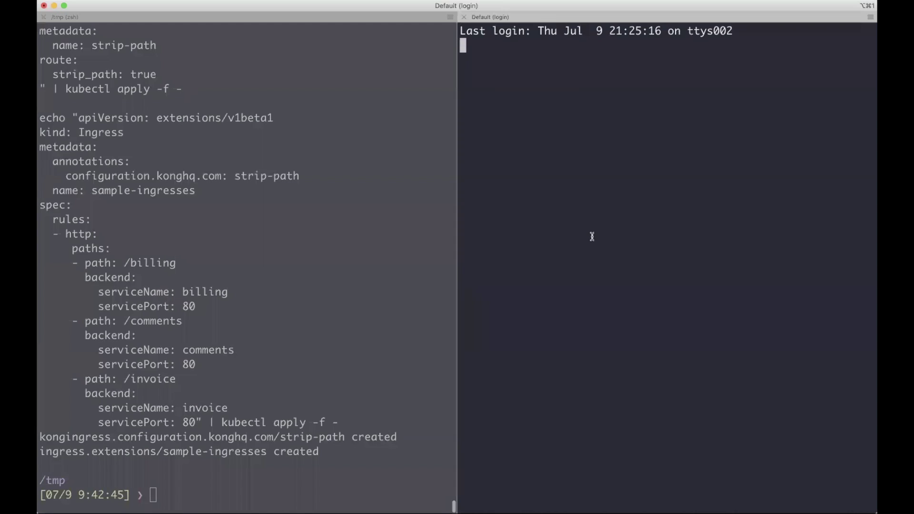
pyautogui.press('super+v')
pyautogui.hotkey('alt', 'Left')
pyautogui.hotkey('alt', 'Left')
pyautogui.hotkey('alt', 'Left')
pyautogui.hotkey('alt', 'Left')
pyautogui.hotkey('alt', 'Left')
pyautogui.hotkey('alt', 'Left')
pyautogui.hotkey('alt', 'Left')
pyautogui.hotkey('alt', 'Left')
pyautogui.hotkey('alt', 'Left')
pyautogui.hotkey('alt', 'Left')
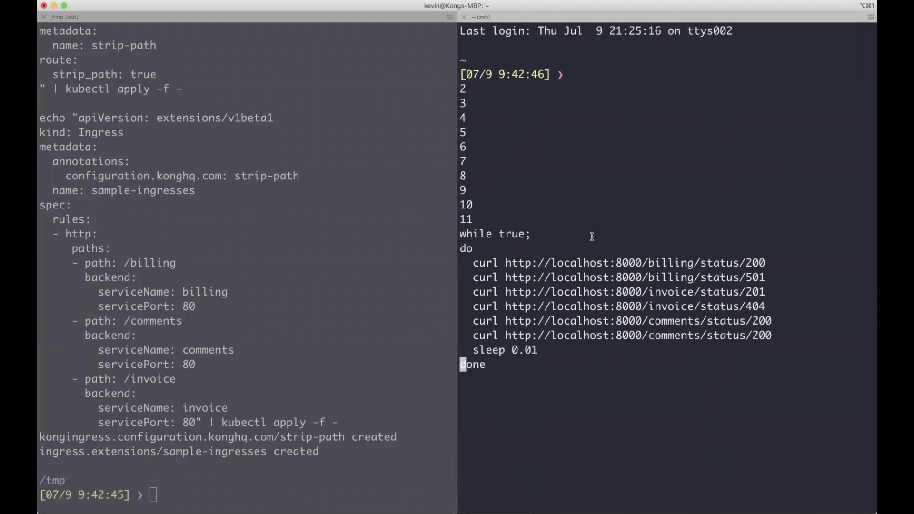
pyautogui.hotkey('alt', 'Left')
pyautogui.hotkey('alt', 'Left')
pyautogui.hotkey('alt', 'Left')
pyautogui.hotkey('alt', 'Left')
pyautogui.hotkey('alt', 'Left')
pyautogui.hotkey('alt', 'Left')
pyautogui.hotkey('alt', 'Left')
pyautogui.hotkey('alt', 'Left')
pyautogui.hotkey('alt', 'Left')
pyautogui.hotkey('alt', 'Left')
pyautogui.hotkey('alt', 'Left')
pyautogui.hotkey('alt', 'Left')
pyautogui.hotkey('alt', 'Left')
pyautogui.hotkey('alt', 'Left')
pyautogui.hotkey('alt', 'Left')
pyautogui.hotkey('alt', 'Left')
pyautogui.hotkey('alt', 'Left')
pyautogui.hotkey('alt', 'Left')
pyautogui.hotkey('alt', 'Left')
pyautogui.hotkey('alt', 'Left')
pyautogui.hotkey('alt', 'Left')
pyautogui.hotkey('alt', 'Left')
pyautogui.hotkey('alt', 'Left')
pyautogui.hotkey('alt', 'Left')
pyautogui.hotkey('alt', 'Left')
pyautogui.hotkey('alt', 'Left')
pyautogui.hotkey('alt', 'Left')
pyautogui.hotkey('alt', 'Left')
pyautogui.hotkey('alt', 'Right')
pyautogui.press('BackSpace')
pyautogui.press('BackSpace')
pyautogui.press('BackSpace')
pyautogui.press('BackSpace')
pyautogui.press('BackSpace')
pyautogui.press('BackSpace')
pyautogui.press('BackSpace')
pyautogui.press('BackSpace')
pyautogui.press('BackSpace')
pyautogui.press('BackSpace')
pyautogui.press('BackSpace')
pyautogui.press('BackSpace')
pyautogui.press('BackSpace')
pyautogui.press('BackSpace')
pyautogui.press('BackSpace')
pyautogui.press('BackSpace')
pyautogui.press('BackSpace')
pyautogui.press('BackSpace')
pyautogui.press('BackSpace')
pyautogui.press('BackSpace')
pyautogui.press('BackSpace')
pyautogui.press('BackSpace')
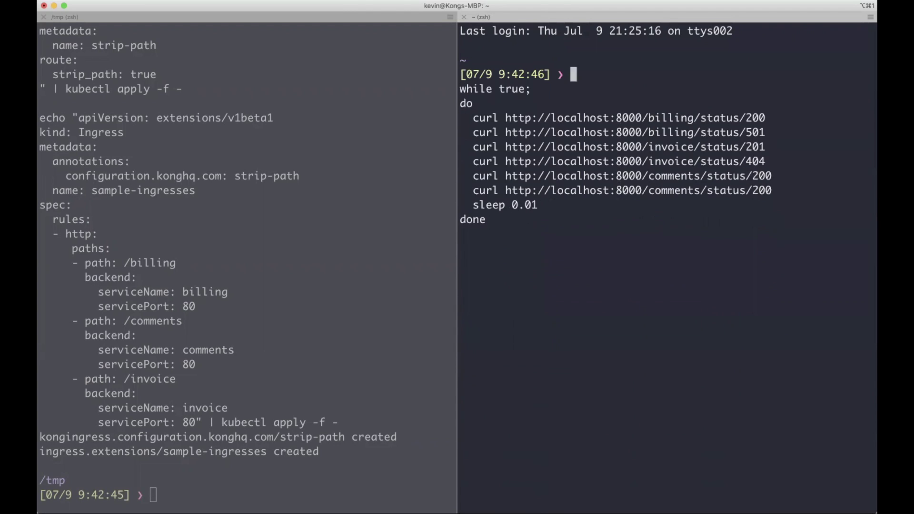
pyautogui.press('Return')
# Widen the traffic loop pane beside the port-forward output, then open the comments endpoint URL.
pyautogui.click(273, 305)
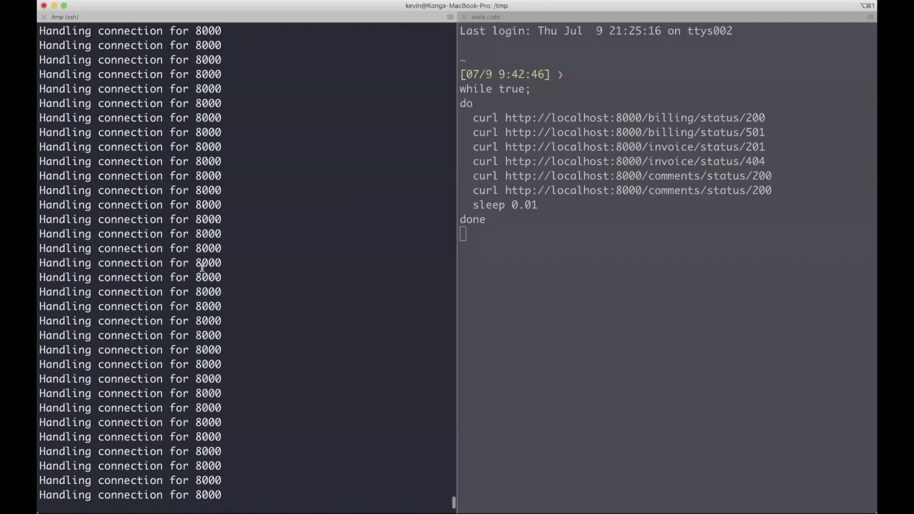
pyautogui.moveTo(456, 269); pyautogui.dragTo(280, 277)
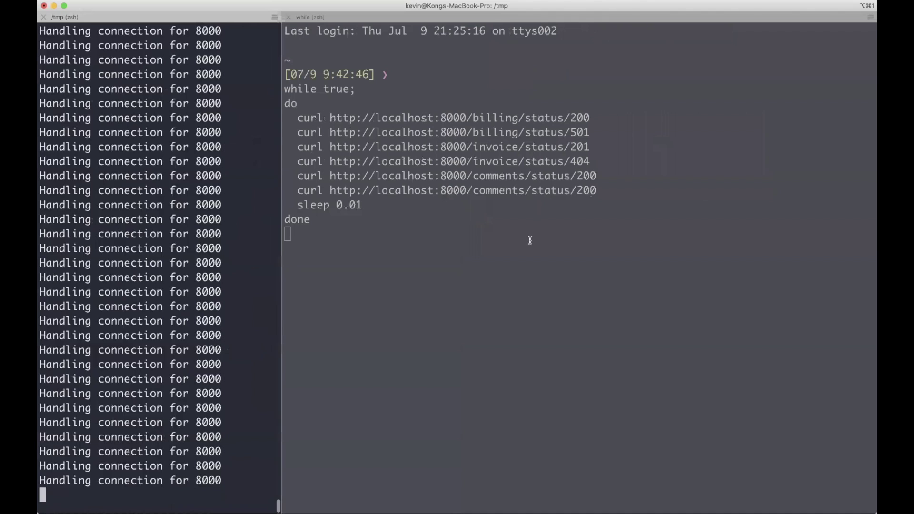
pyautogui.click(532, 241)
pyautogui.press('super+d')
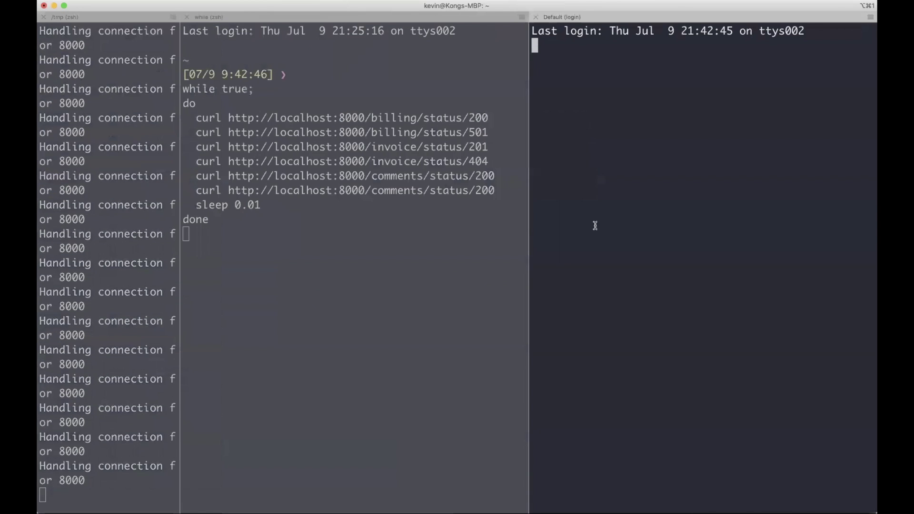
pyautogui.press('super+w')
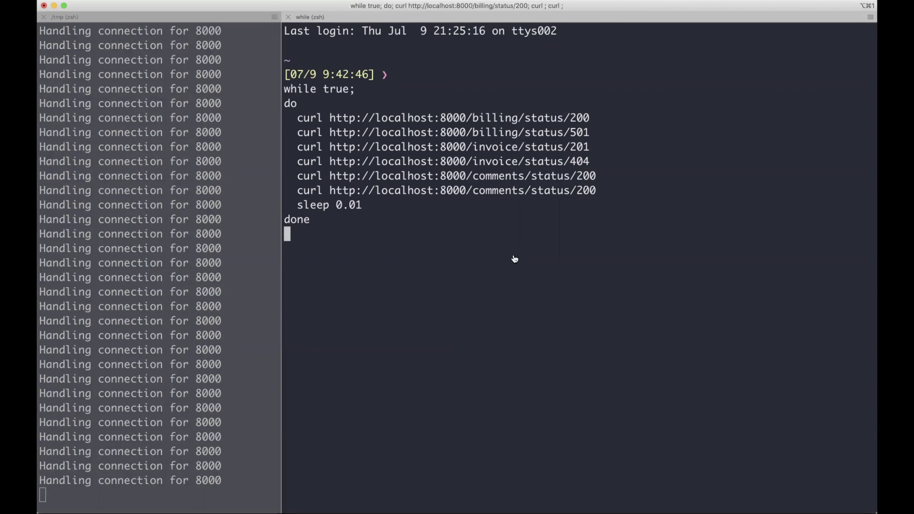
pyautogui.press('super+Tab')
pyautogui.keyDown('super'); pyautogui.click(435, 176); pyautogui.keyUp('super')
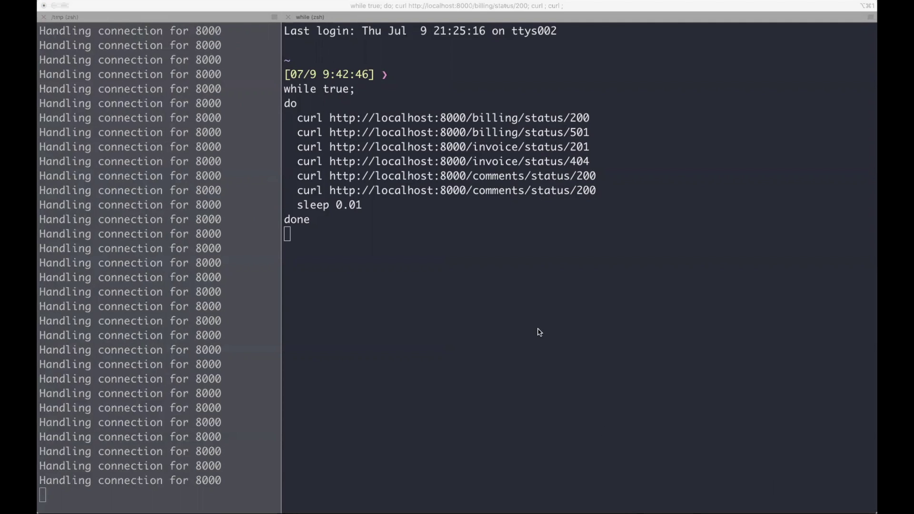
# Fill the Grafana login username with the saved autofill entry.
pyautogui.press('super+Tab')
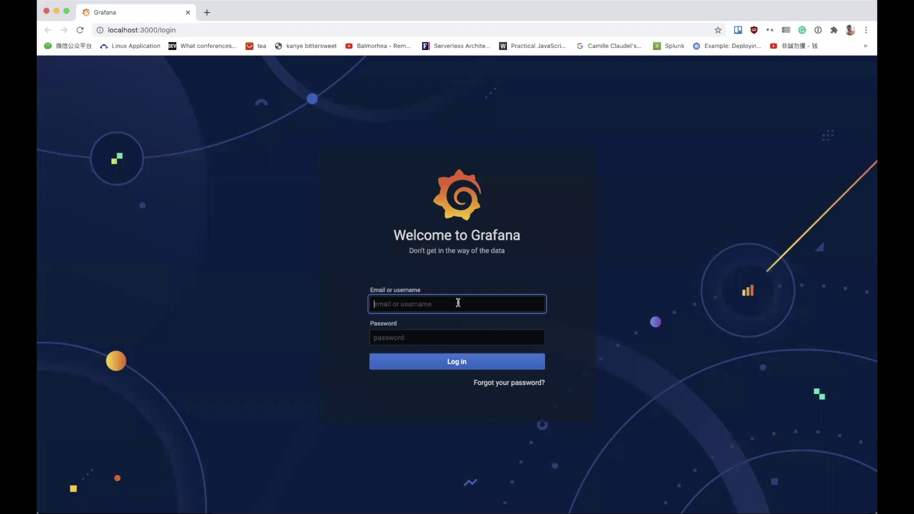
pyautogui.click(457, 302)
pyautogui.press('Down')
pyautogui.press('Return')
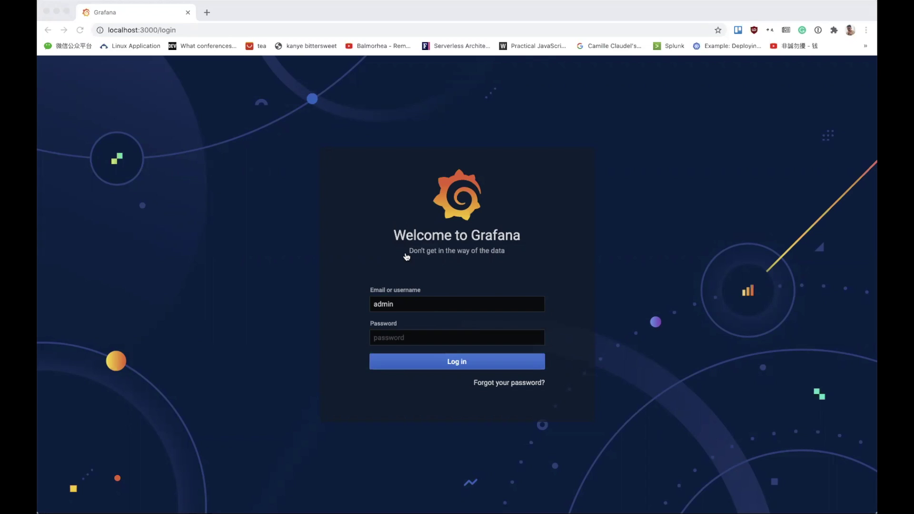
# Copy the password command from the Kong blog tab, enter the admin password, and log in.
pyautogui.press('super+shift+t')
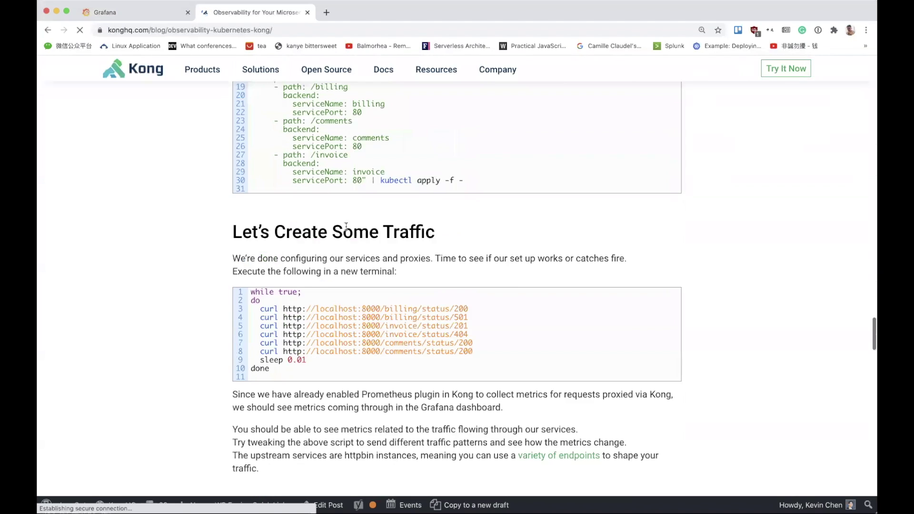
pyautogui.scroll(15, 346, 227)
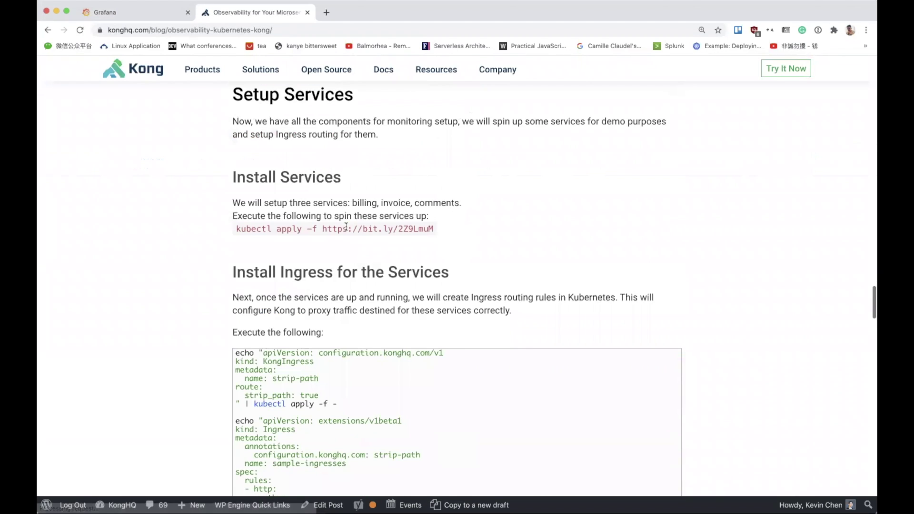
pyautogui.moveTo(320, 244); pyautogui.dragTo(234, 239)
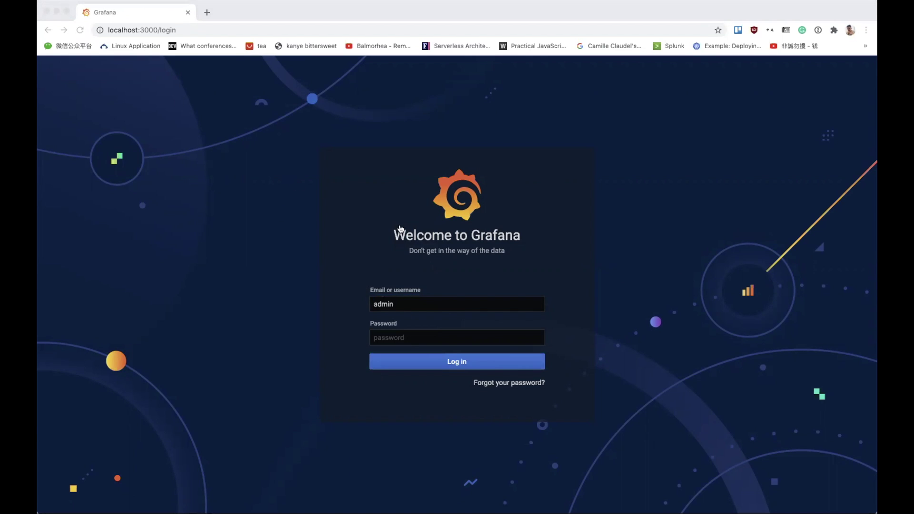
pyautogui.click(400, 229)
pyautogui.click(457, 333)
pyautogui.press('super+v')
pyautogui.click(460, 361)
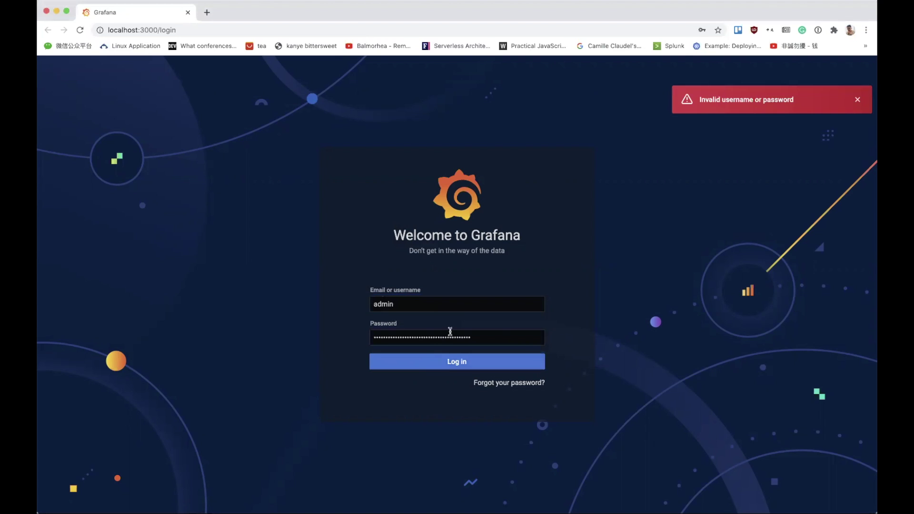
pyautogui.click(376, 336)
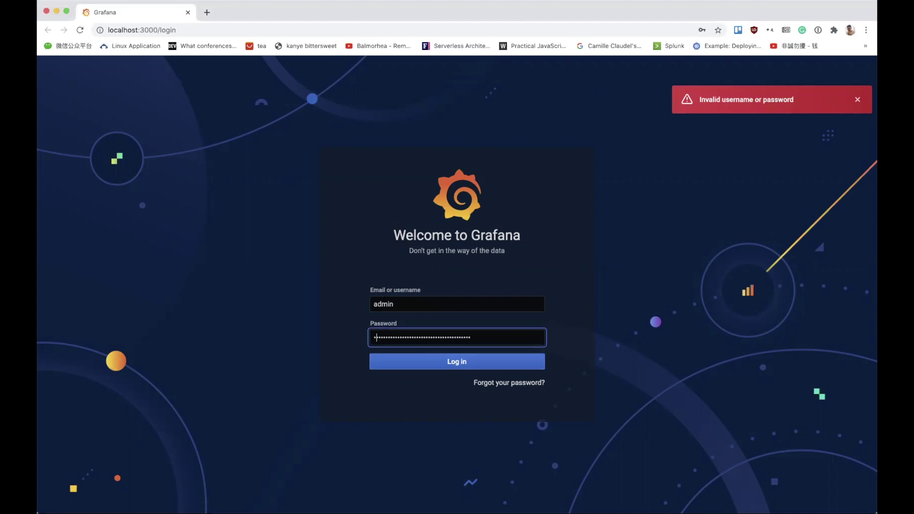
pyautogui.press('Return')
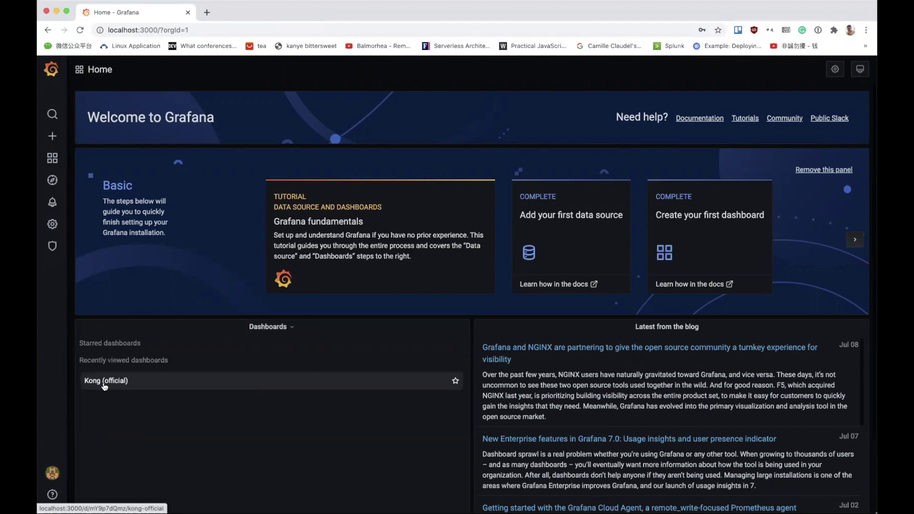
# Open the Kong (official) dashboard and scroll through its RPS, Bandwidth and Latency panels.
pyautogui.click(105, 383)
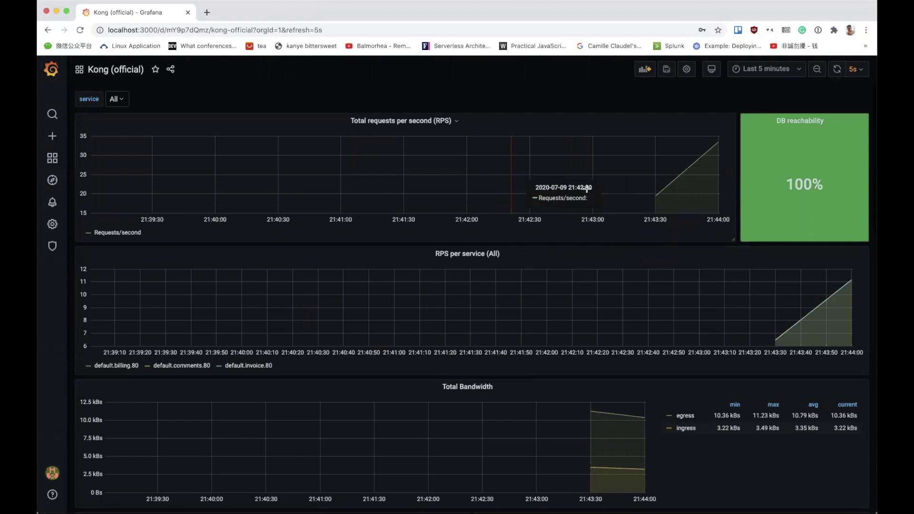
pyautogui.scroll(-3, 436, 213)
pyautogui.scroll(-5, 436, 214)
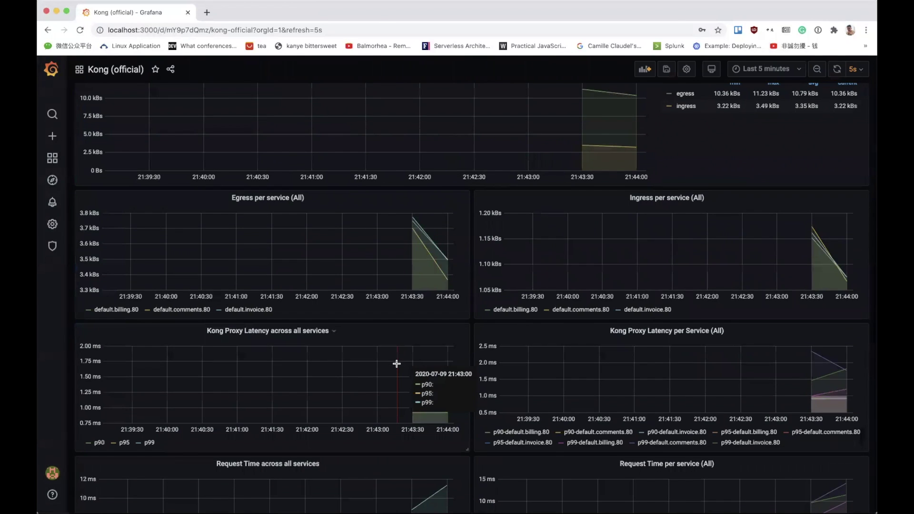
pyautogui.scroll(7, 397, 363)
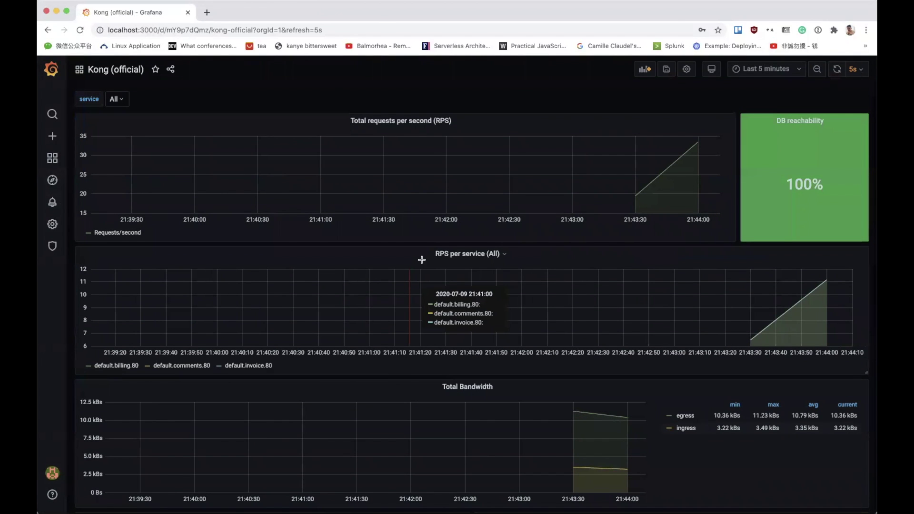
pyautogui.scroll(-2, 583, 245)
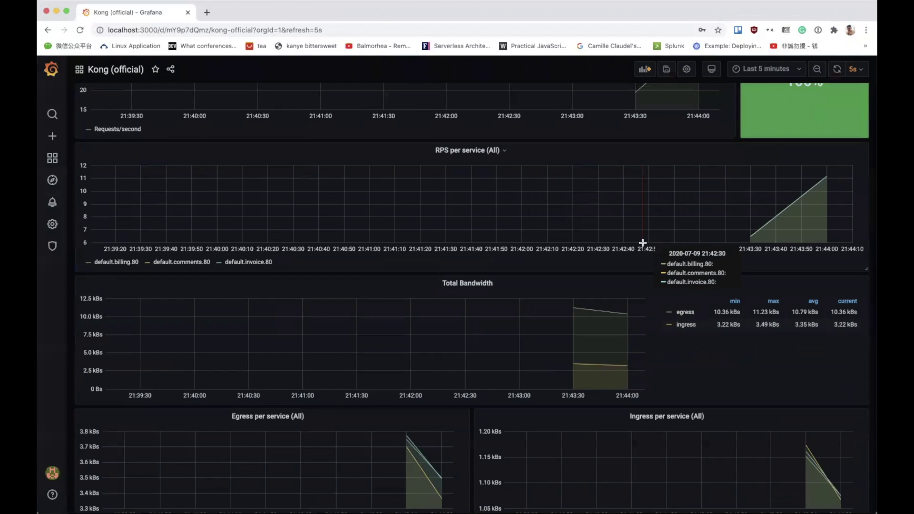
pyautogui.scroll(1, 643, 241)
pyautogui.scroll(-3, 443, 351)
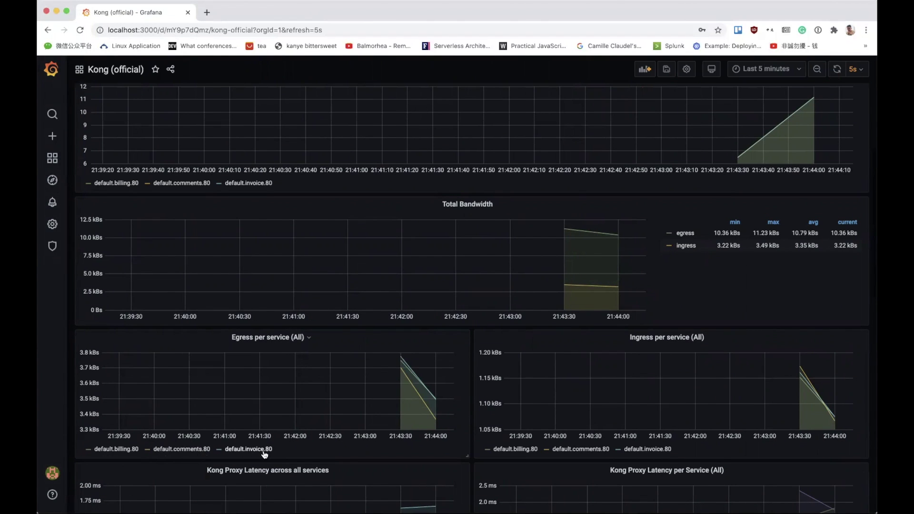
pyautogui.scroll(-3, 563, 372)
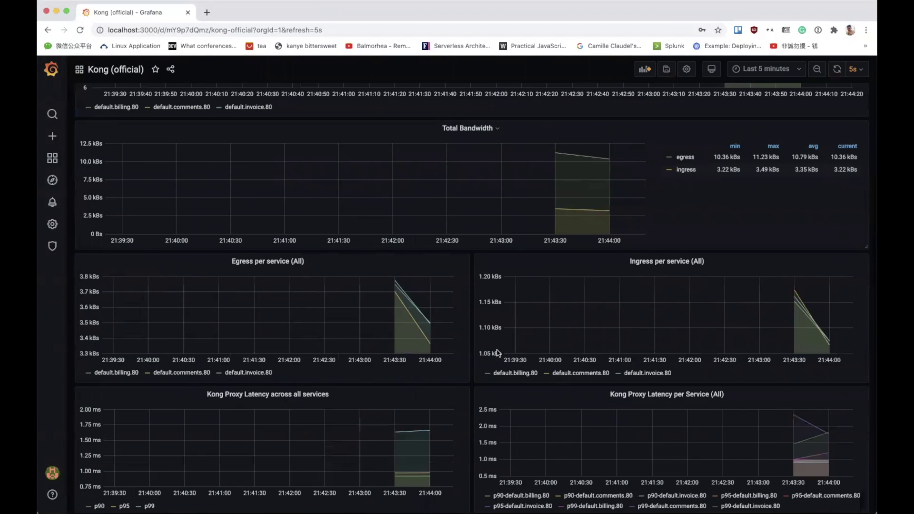
pyautogui.scroll(-1, 514, 302)
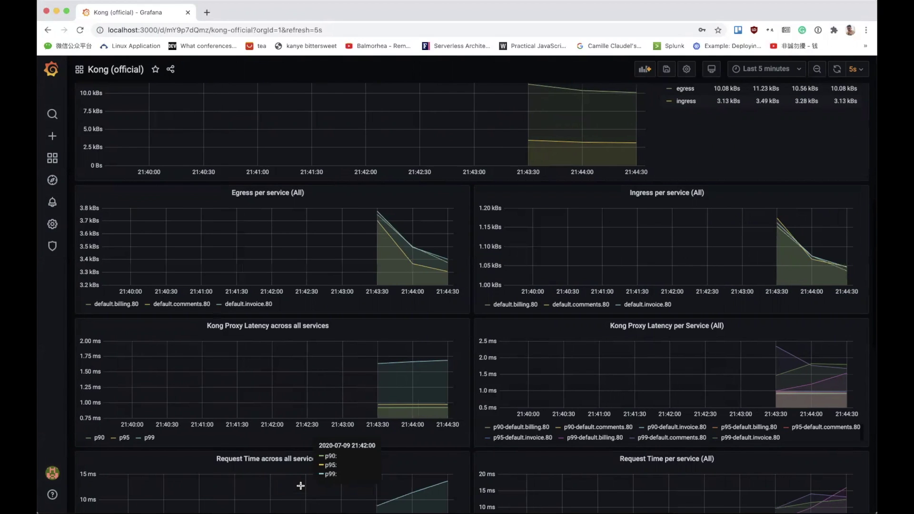
pyautogui.scroll(5, 301, 486)
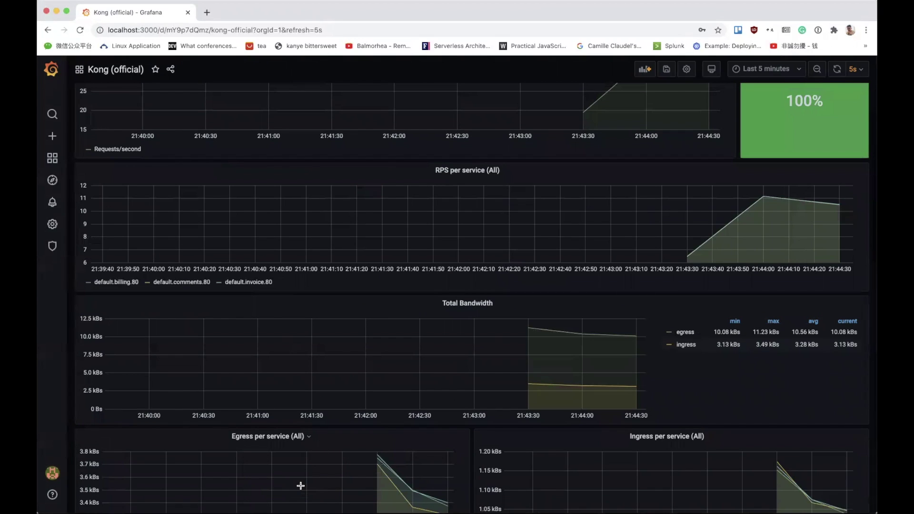